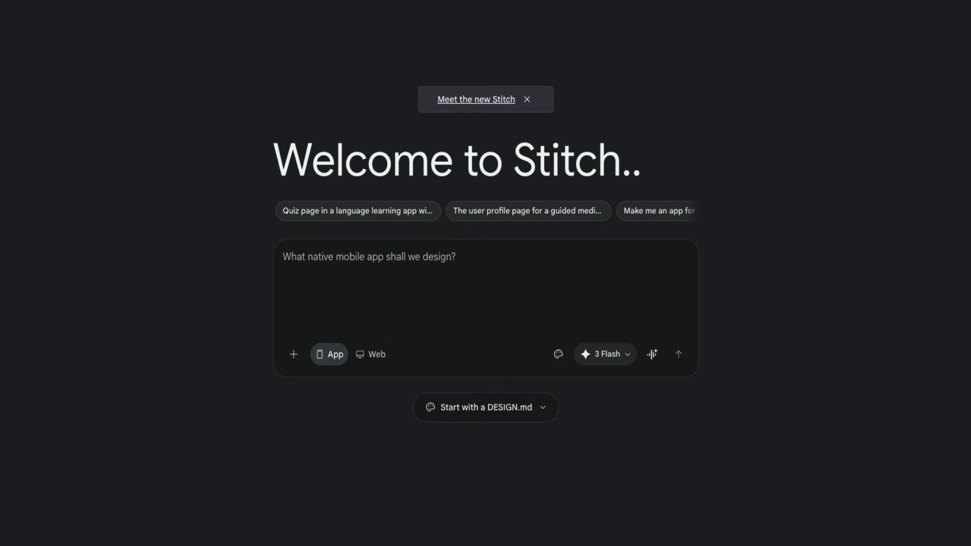
Step: Review the design system choices and the generation models available for a new project
{"action": "left_click", "coordinate": [558, 355]}
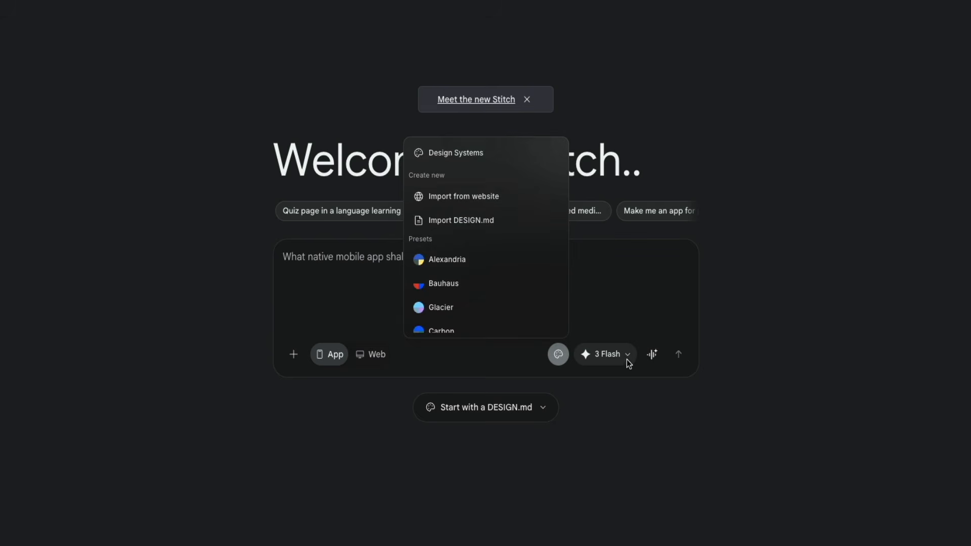
{"action": "left_click", "coordinate": [626, 358]}
{"action": "left_click", "coordinate": [626, 357]}
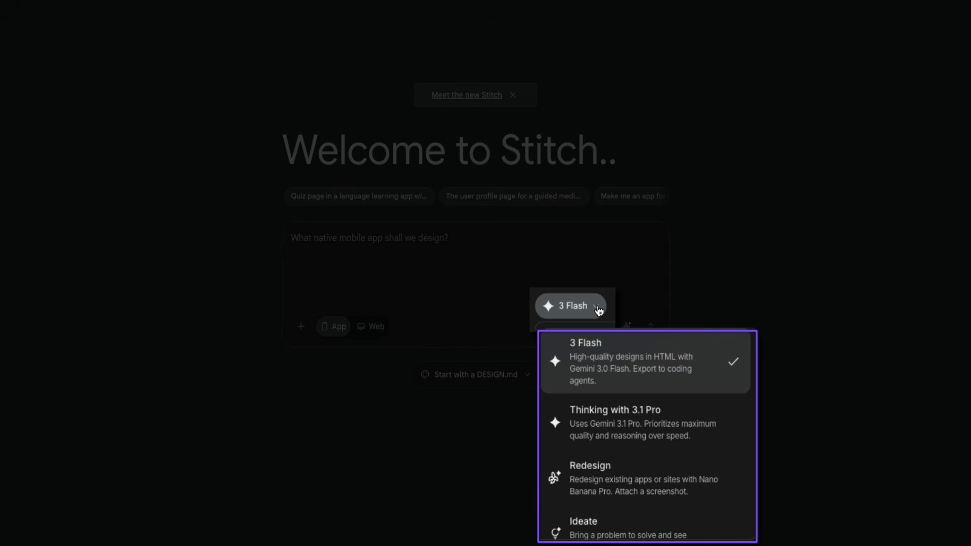
{"action": "scroll", "coordinate": [718, 438], "scroll_direction": "down", "scroll_amount": 1}
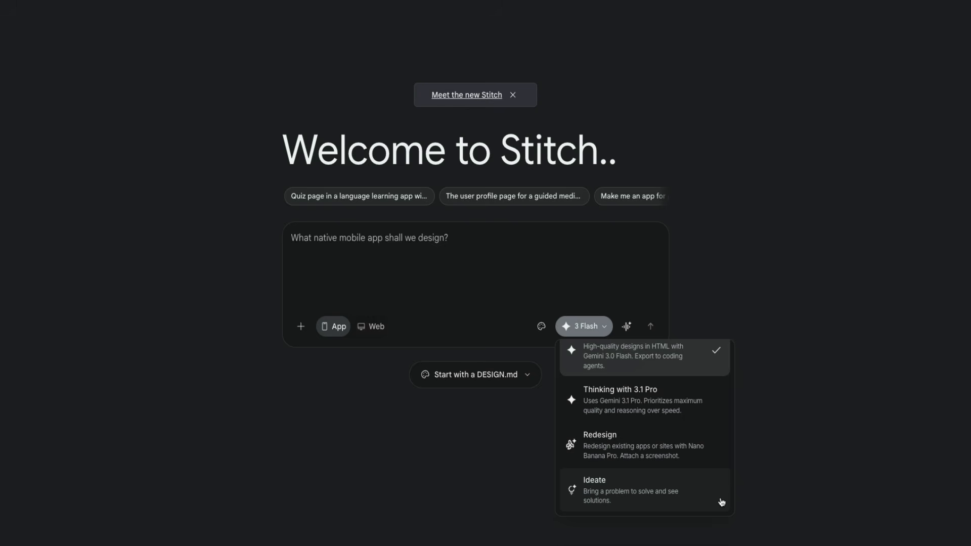
{"action": "left_click", "coordinate": [806, 444]}
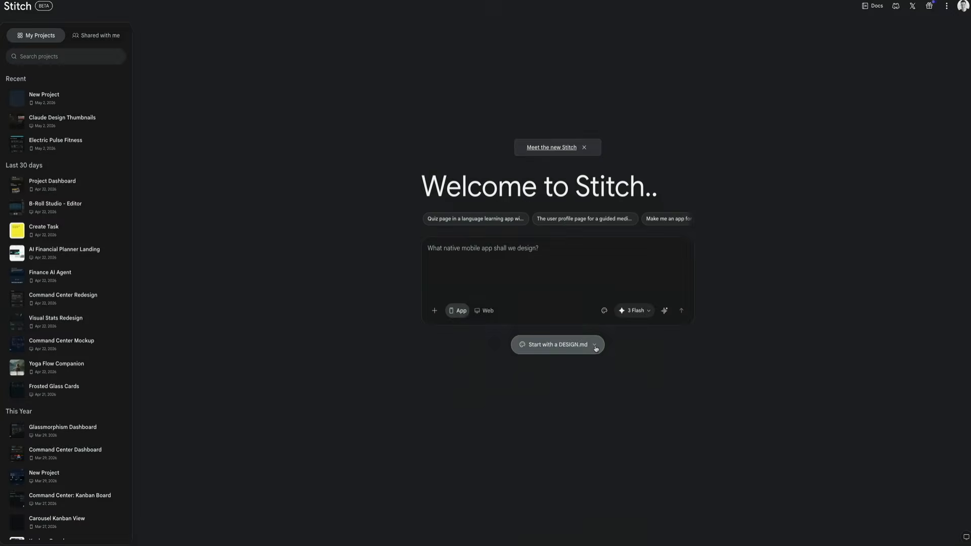
Step: Review the options for starting a project from a DESIGN.md, and close them without choosing one
{"action": "left_click", "coordinate": [594, 346]}
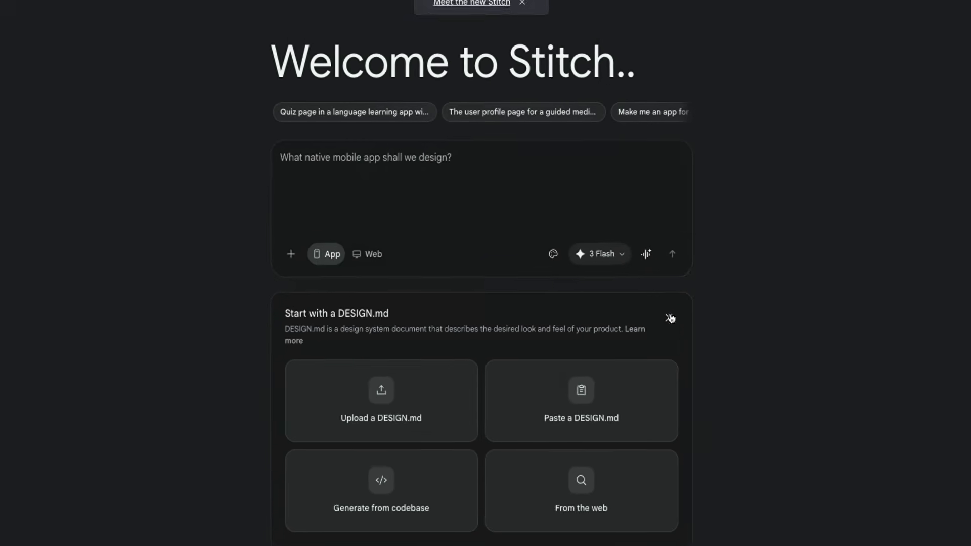
{"action": "left_click", "coordinate": [680, 303]}
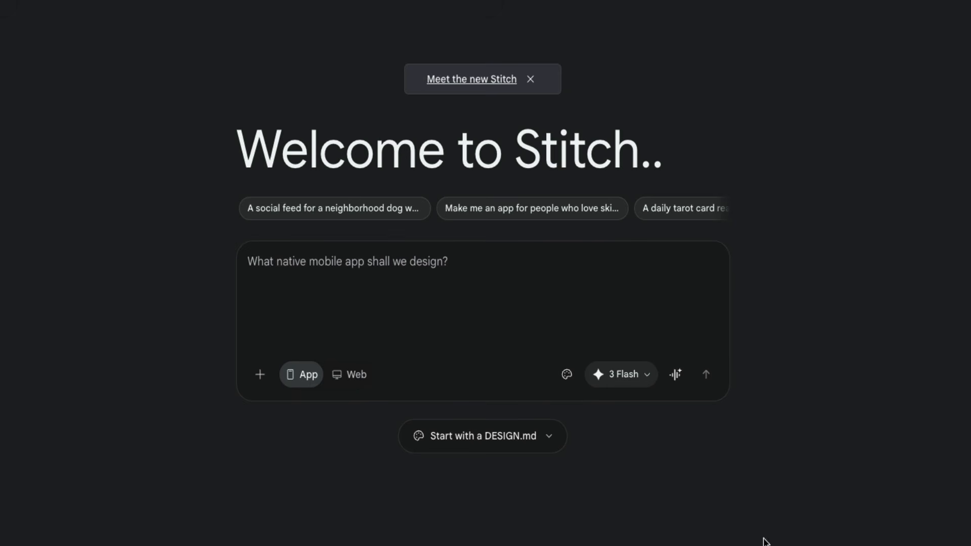
Step: Generate a dark-themed mobile fitness tracking app with electric blue accents and a dashboard showing daily steps, calorie burn and a weekly progress chart
{"action": "left_click", "coordinate": [289, 261]}
{"action": "type", "text": "Design a mobile fitness tracking app with a dark theme, electric blue accents, a dashboard showing daily steps, calorie burn, and a weekly progress chart' gets you somewhere useful."}
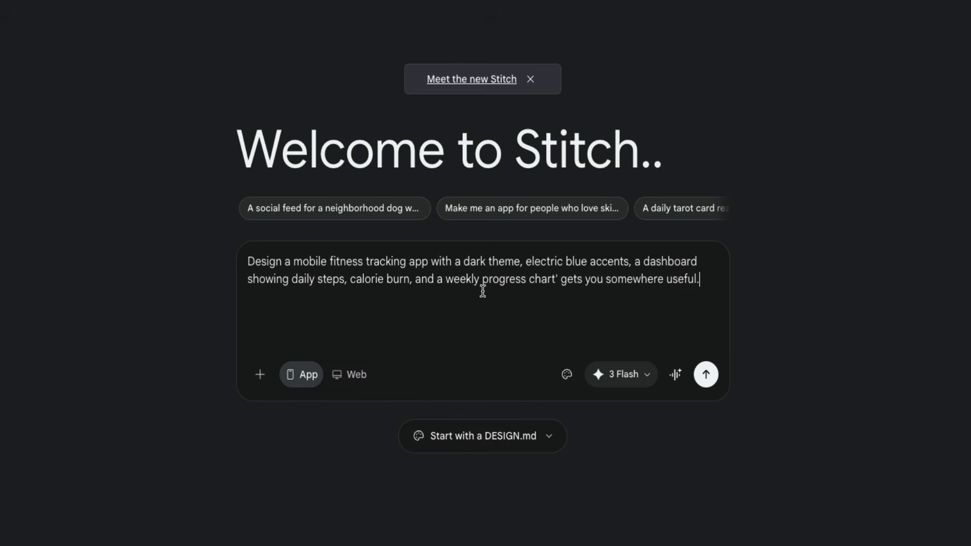
{"action": "left_click", "coordinate": [707, 383]}
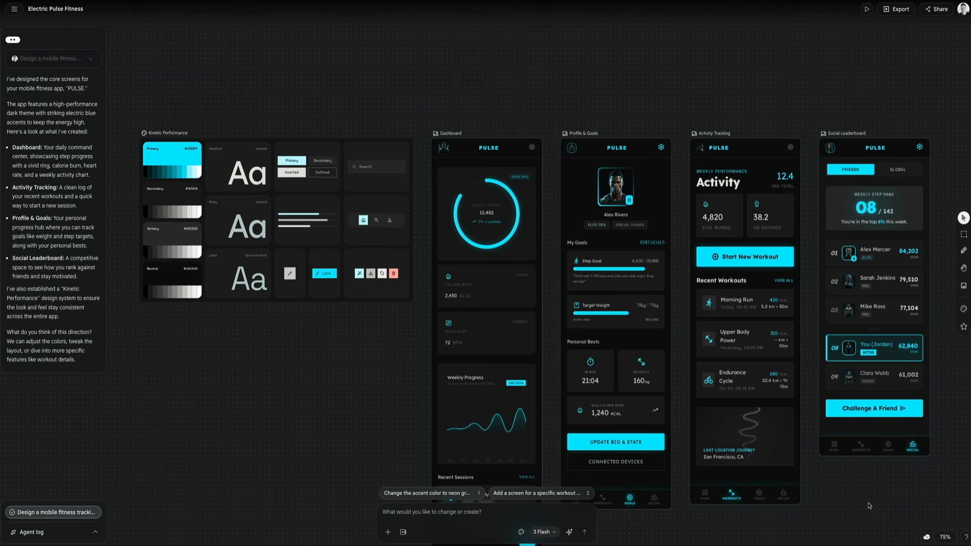
Step: Look over the generated app screens, then select the Dashboard screen and review its Generate options
{"action": "scroll", "coordinate": [820, 498], "scroll_direction": "down", "scroll_amount": 3}
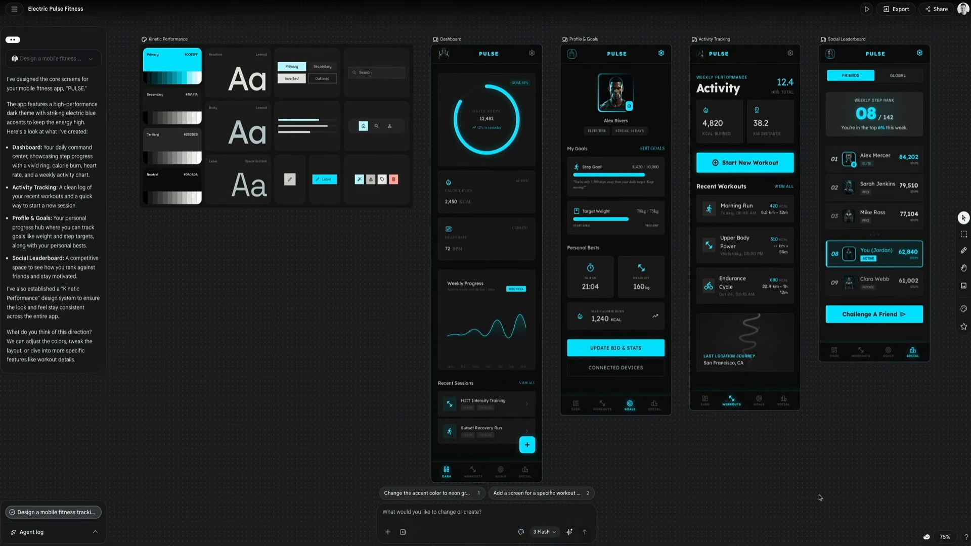
{"action": "scroll", "coordinate": [820, 497], "scroll_direction": "right", "scroll_amount": 1}
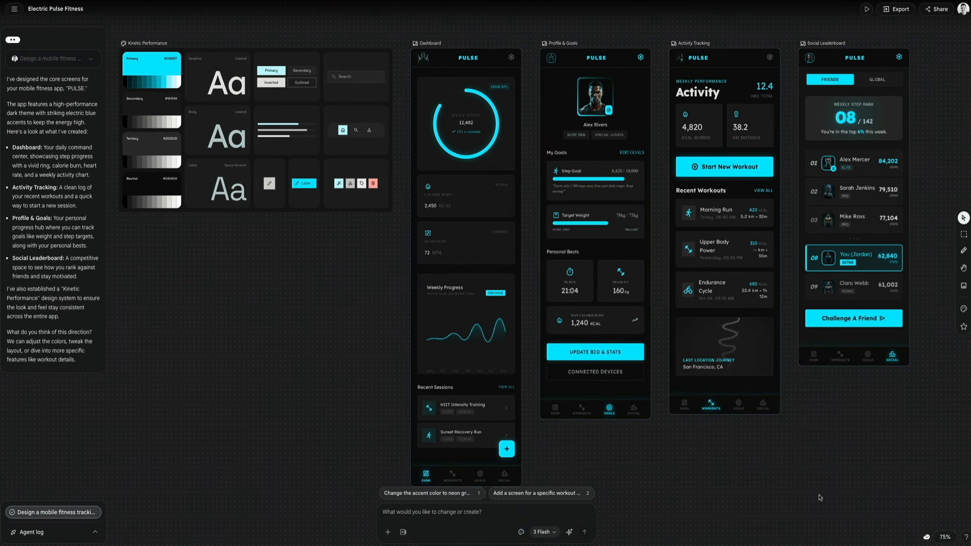
{"action": "scroll", "coordinate": [819, 498], "scroll_direction": "down", "scroll_amount": 1}
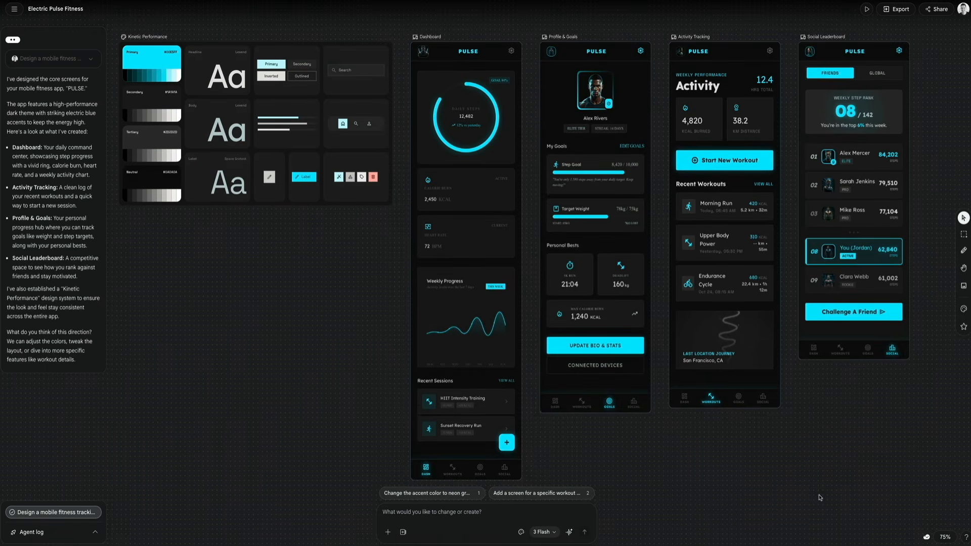
{"action": "scroll", "coordinate": [819, 498], "scroll_direction": "down", "scroll_amount": 1}
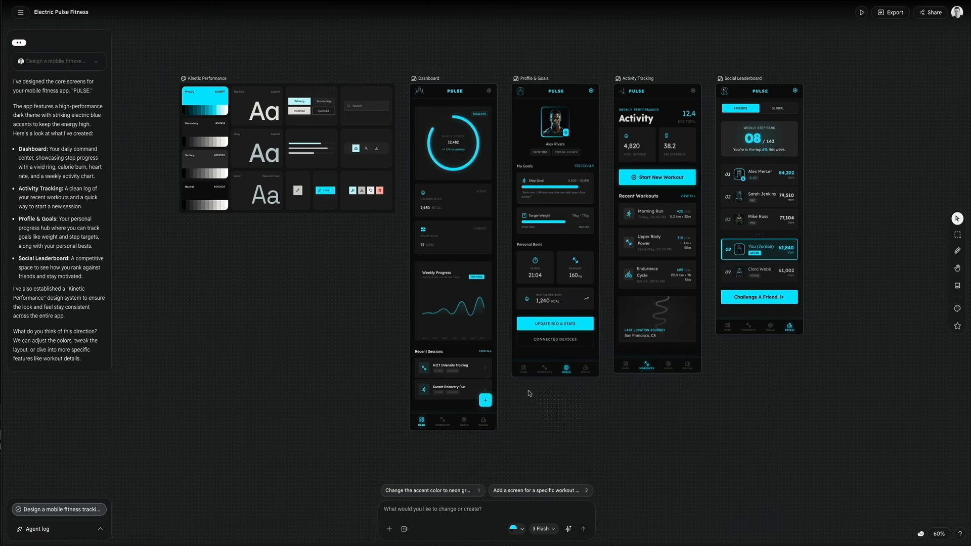
{"action": "left_click", "coordinate": [445, 224]}
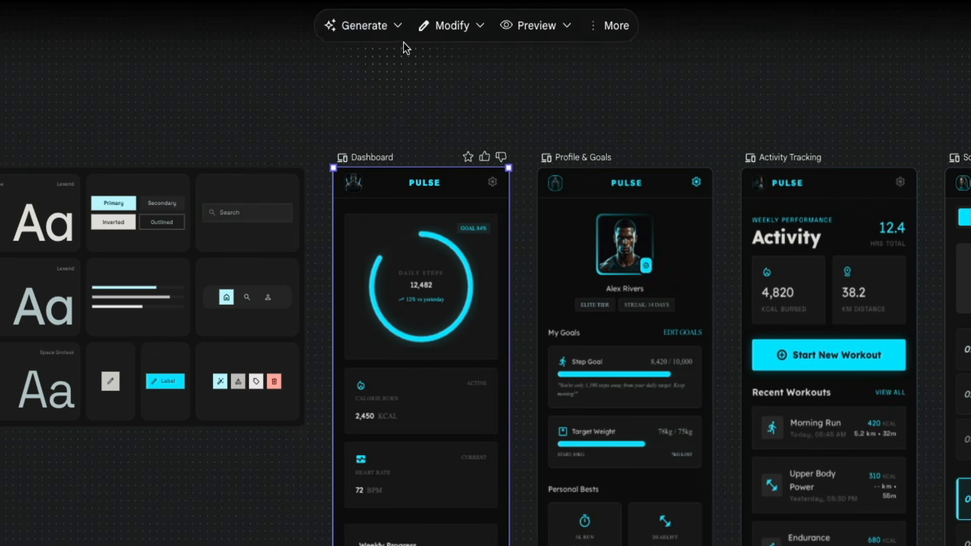
{"action": "left_click", "coordinate": [397, 32]}
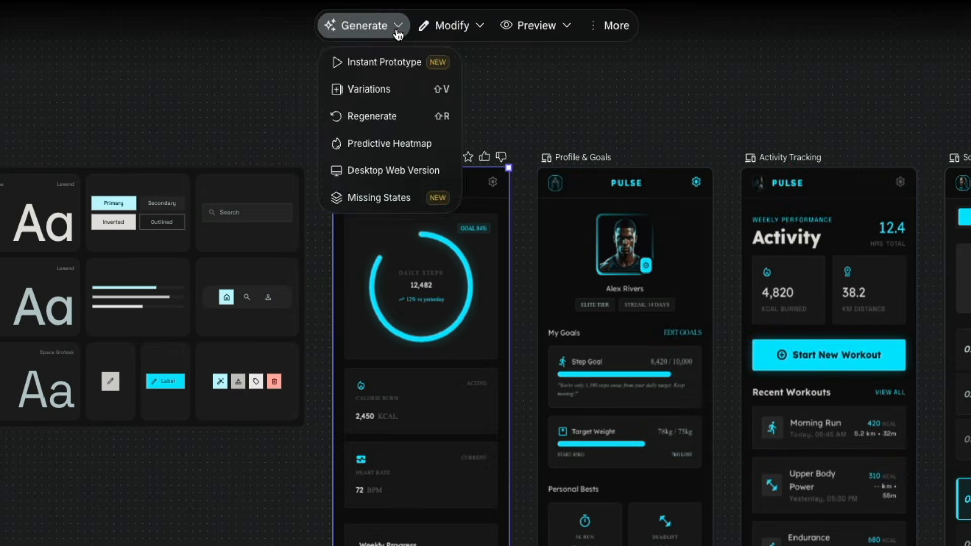
Step: Edit the Dashboard's Weekly Progress heading so it reads "Your Weekly Progress"
{"action": "mouse_move", "coordinate": [468, 31]}
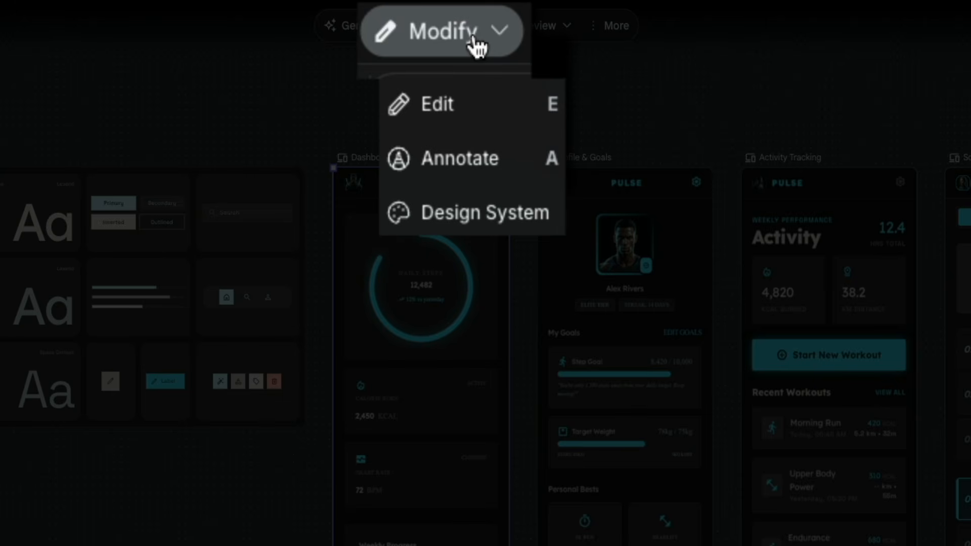
{"action": "left_click", "coordinate": [487, 110]}
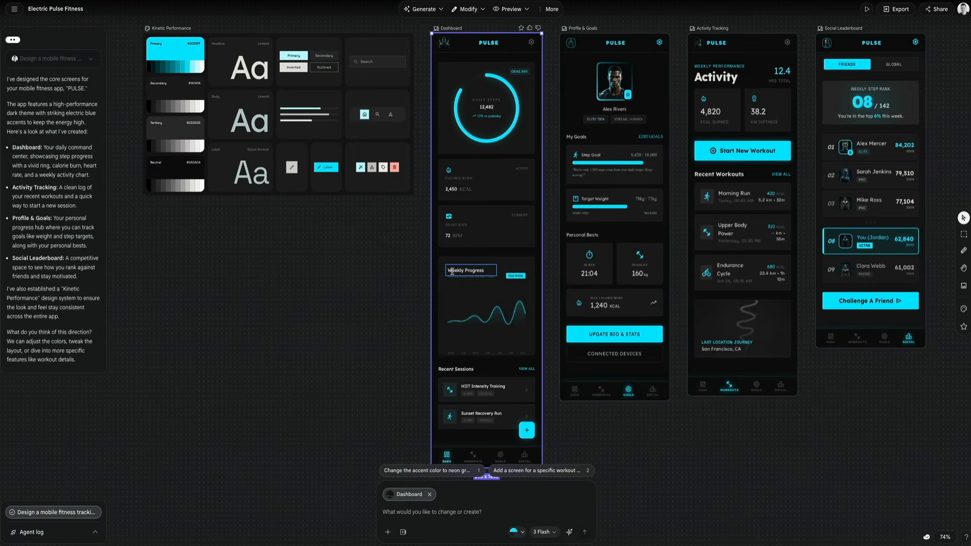
{"action": "left_click", "coordinate": [451, 272]}
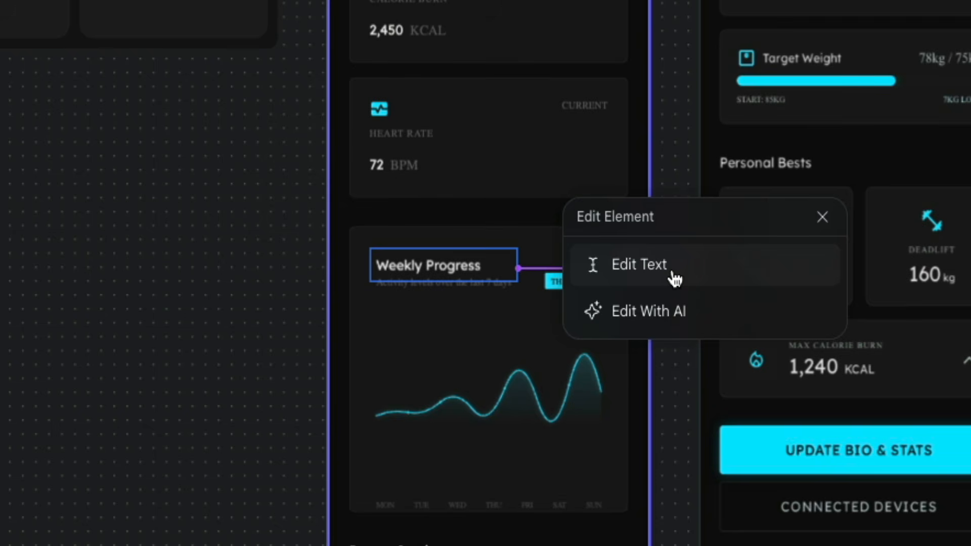
{"action": "left_click", "coordinate": [675, 278]}
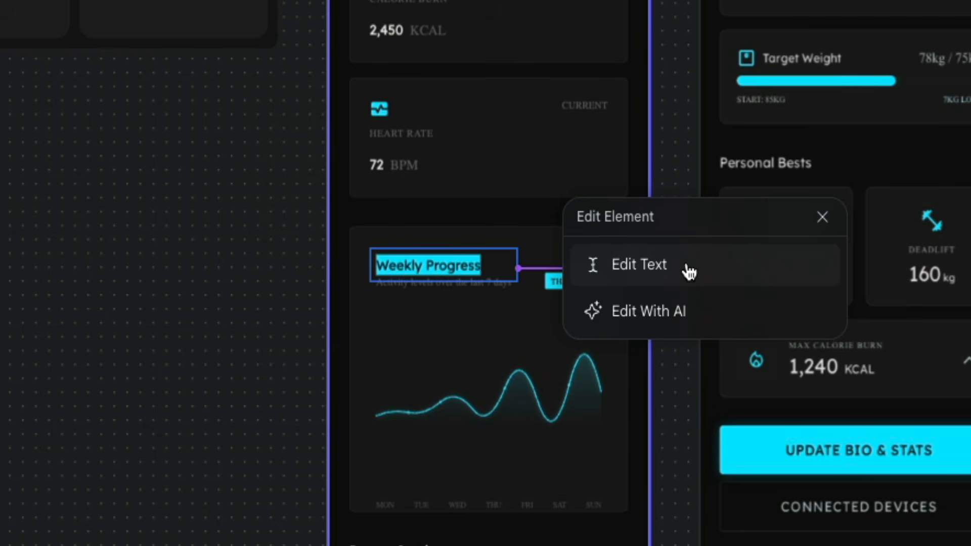
{"action": "key", "text": "Left"}
{"action": "type", "text": "Your"}
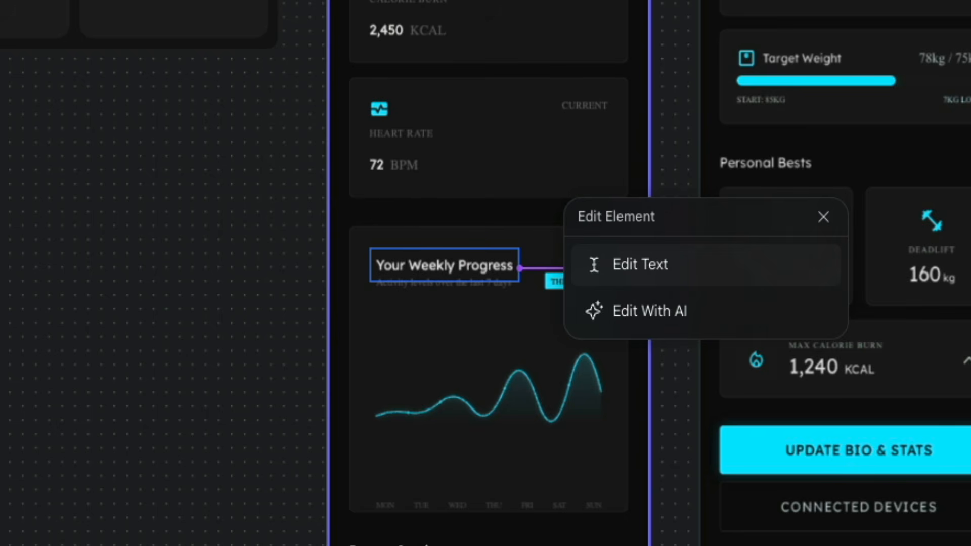
Step: Edit the Recent Sessions heading on the Dashboard so it reads "Your Recent Sessions"
{"action": "scroll", "coordinate": [381, 411], "scroll_direction": "down", "scroll_amount": 3}
{"action": "left_click", "coordinate": [377, 364]}
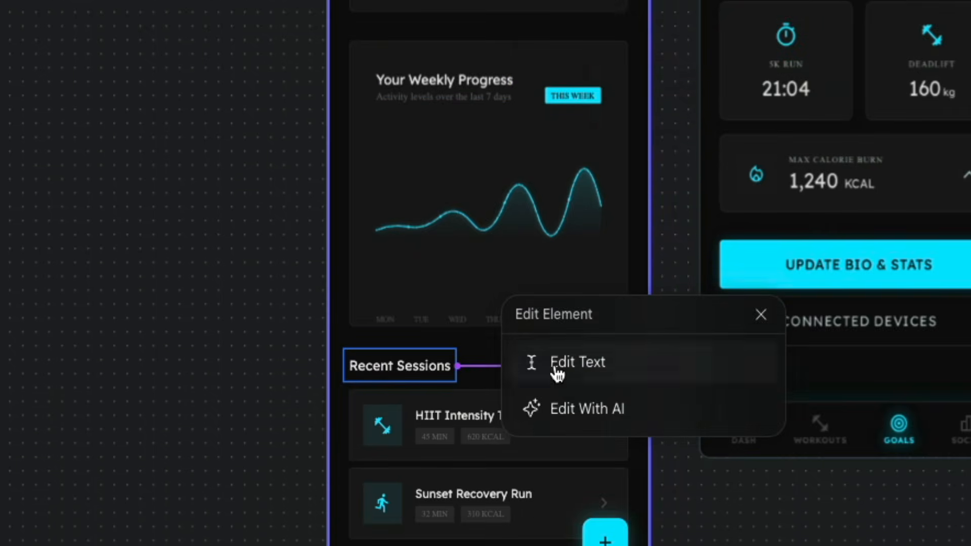
{"action": "left_click", "coordinate": [528, 377]}
{"action": "left_click", "coordinate": [350, 365]}
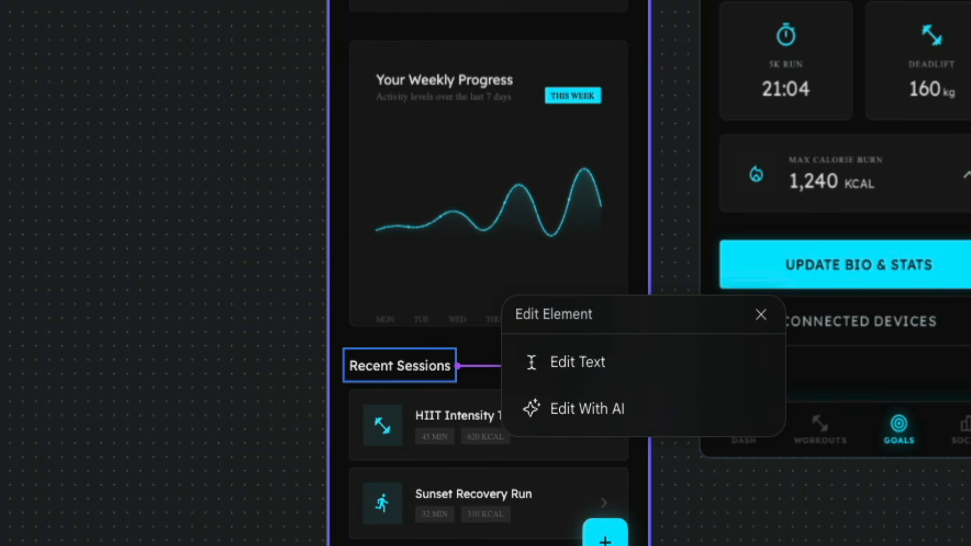
{"action": "type", "text": "Your"}
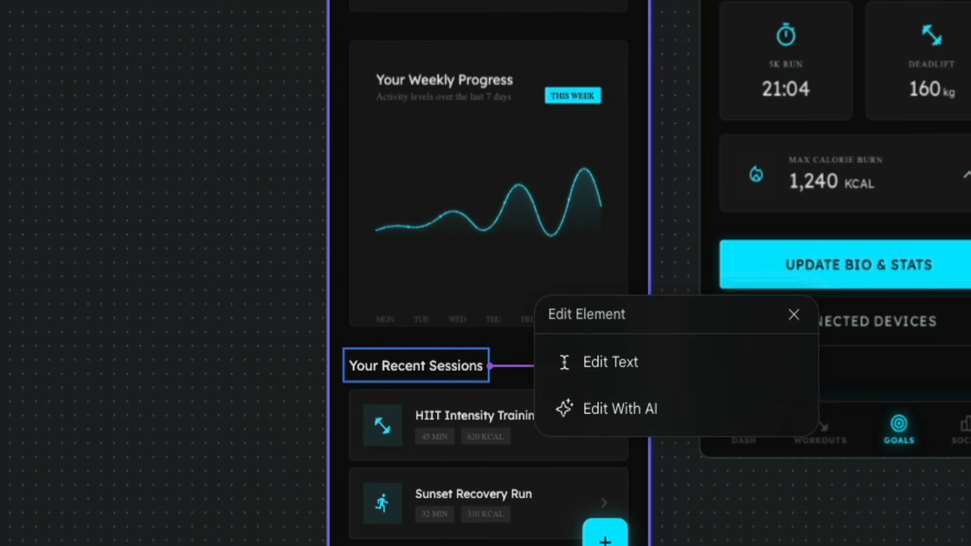
{"action": "key", "text": "Return"}
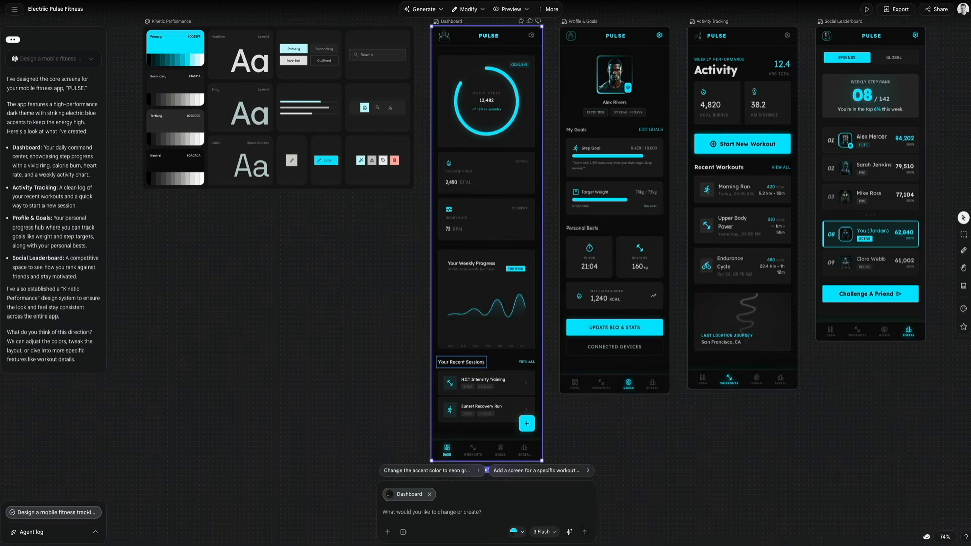
Step: Annotate the daily steps ring area on the Dashboard with the change request "Make this more neon" and submit it
{"action": "scroll", "coordinate": [486, 273], "scroll_direction": "up", "scroll_amount": 1}
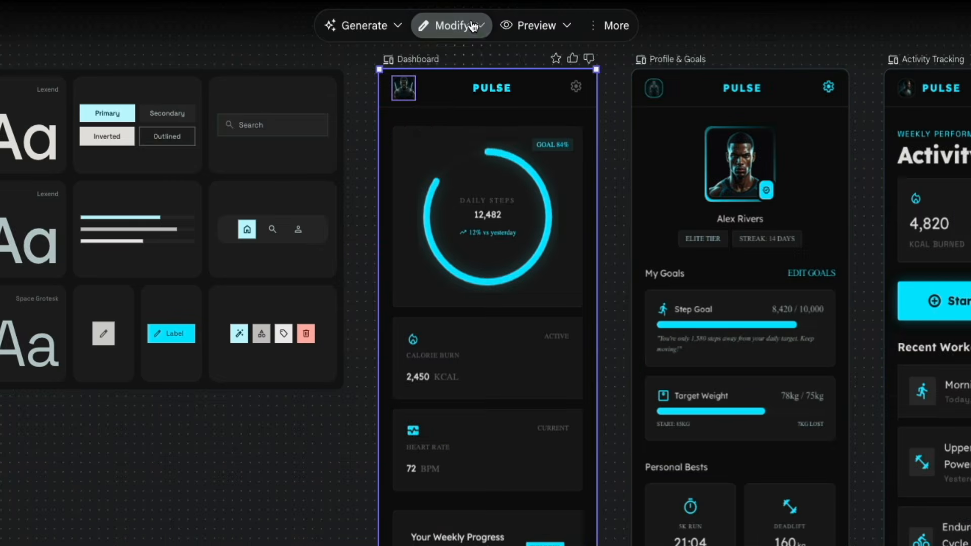
{"action": "left_click", "coordinate": [478, 10]}
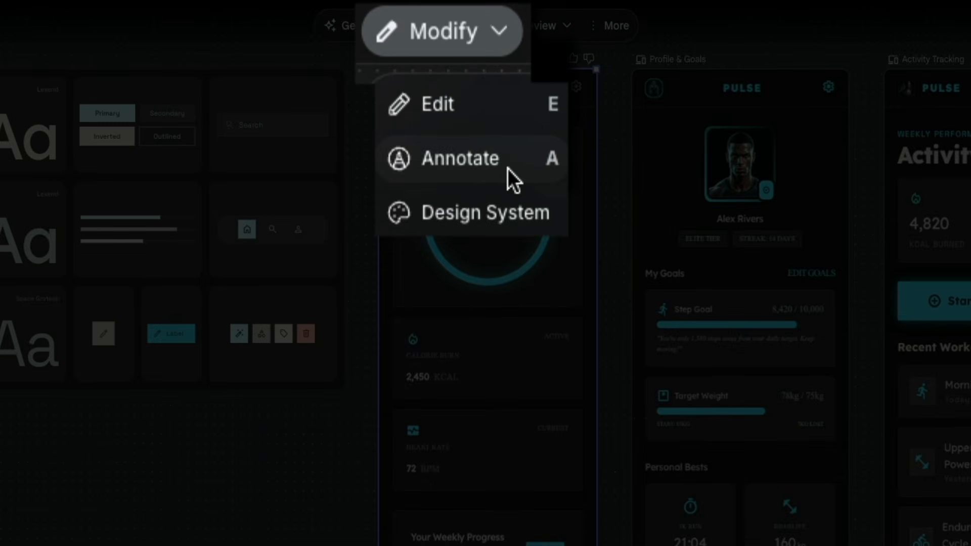
{"action": "left_click", "coordinate": [507, 168]}
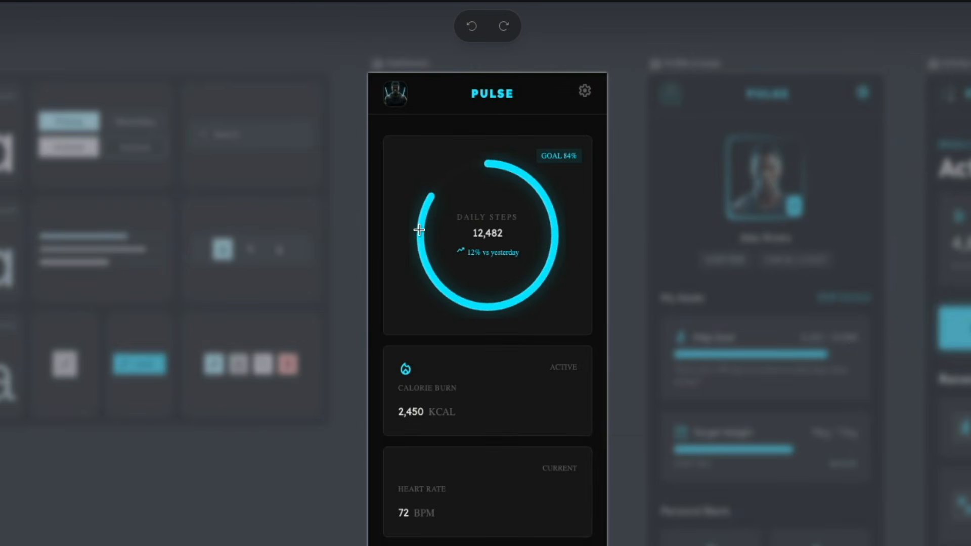
{"action": "mouse_move", "coordinate": [402, 145]}
{"action": "left_mouse_down"}
{"action": "mouse_move", "coordinate": [416, 250]}
{"action": "mouse_move", "coordinate": [496, 306]}
{"action": "mouse_move", "coordinate": [587, 323]}
{"action": "left_mouse_up"}
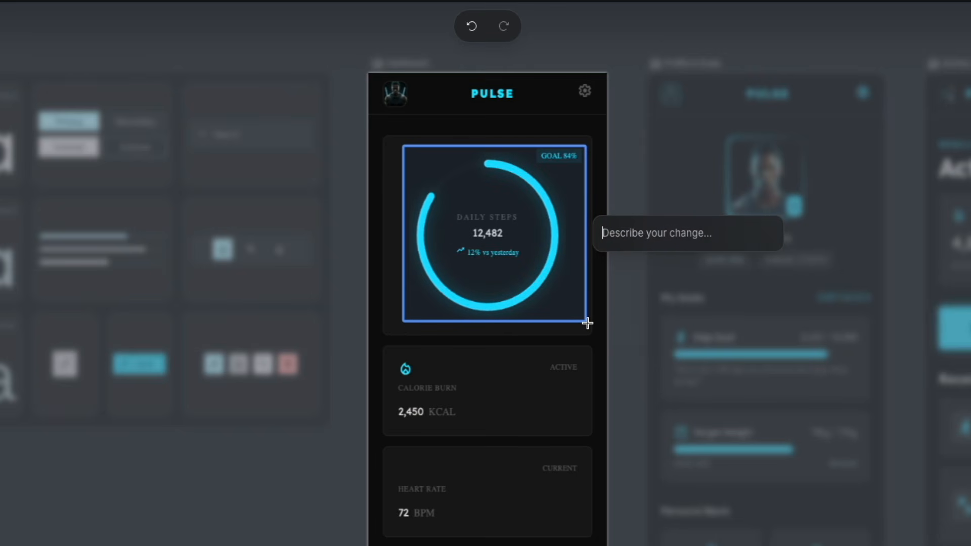
{"action": "type", "text": "Make this more "}
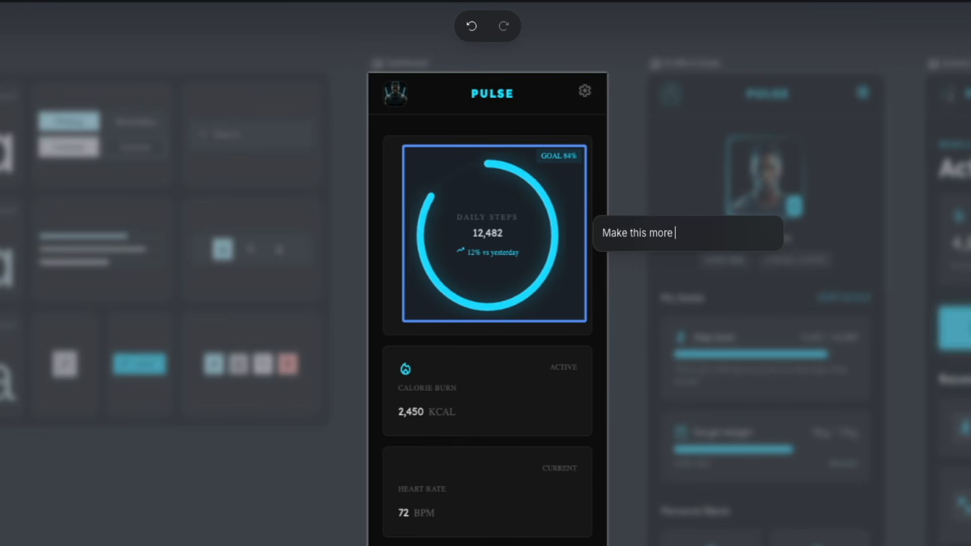
{"action": "type", "text": "neon"}
{"action": "key", "text": "Return"}
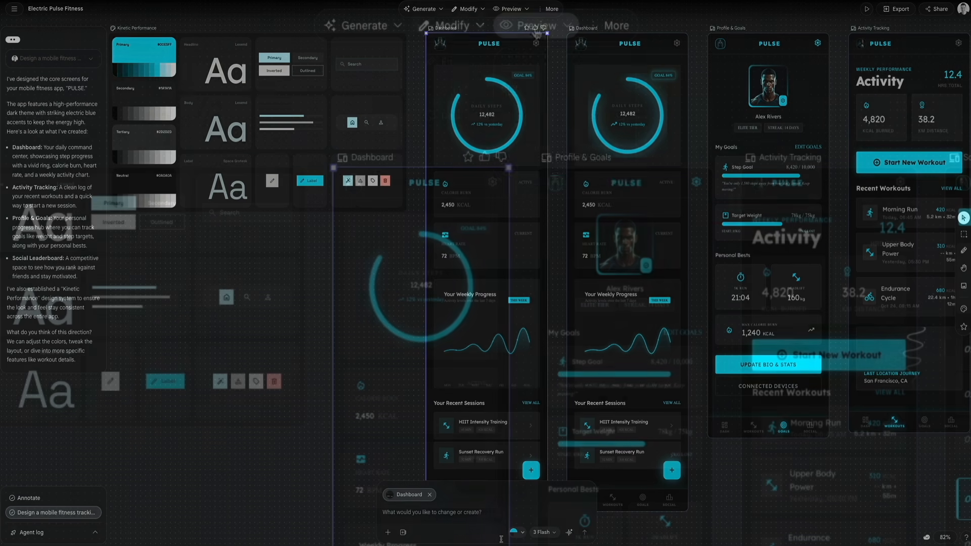
Step: Review the Preview options and the additional actions available for the Dashboard screen
{"action": "left_click", "coordinate": [513, 10]}
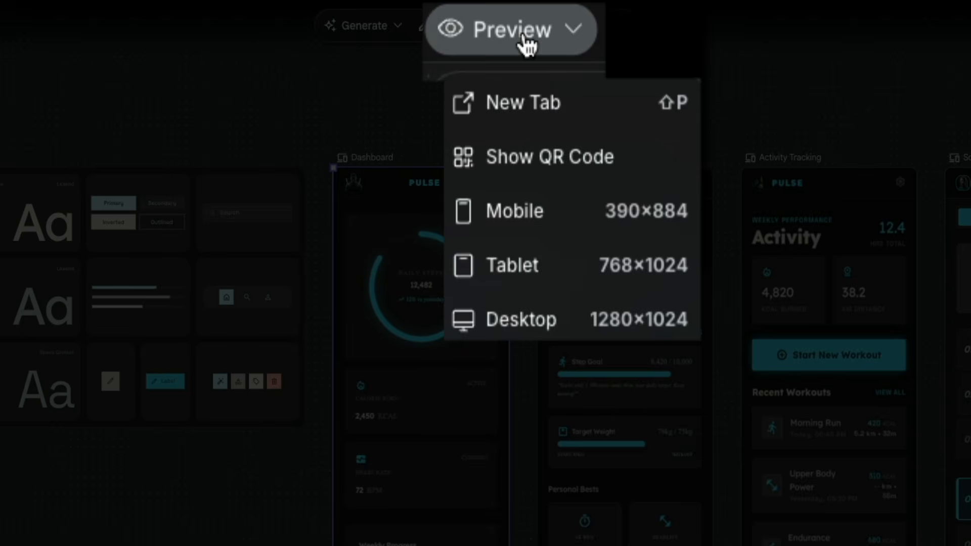
{"action": "left_click", "coordinate": [604, 22]}
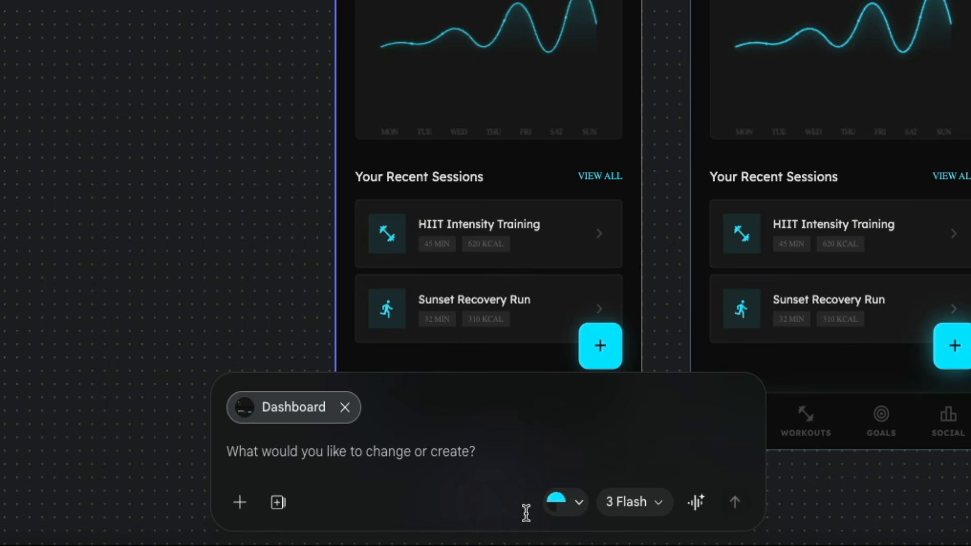
Step: Choose the Obsidian preset as the design system for the Dashboard change prompt
{"action": "left_click", "coordinate": [578, 503]}
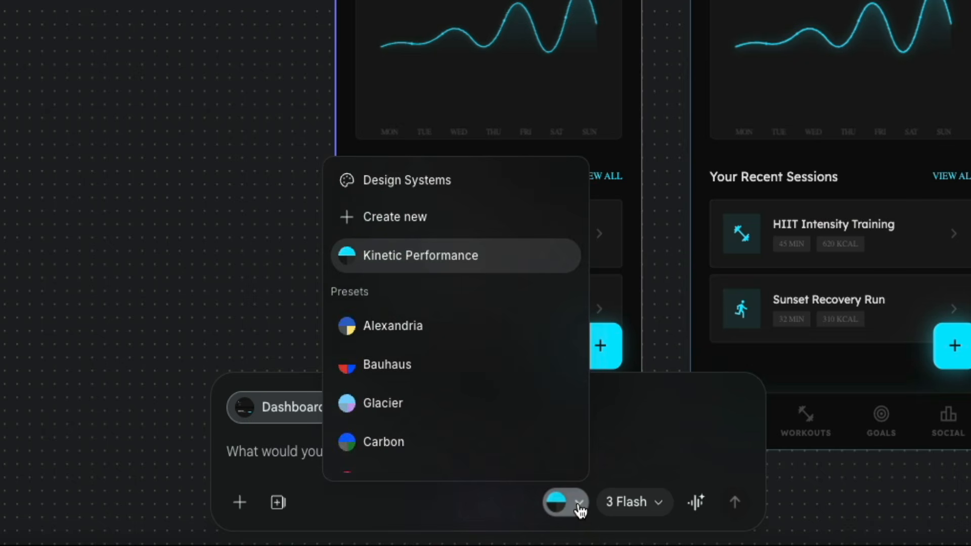
{"action": "scroll", "coordinate": [420, 381], "scroll_direction": "down", "scroll_amount": 2}
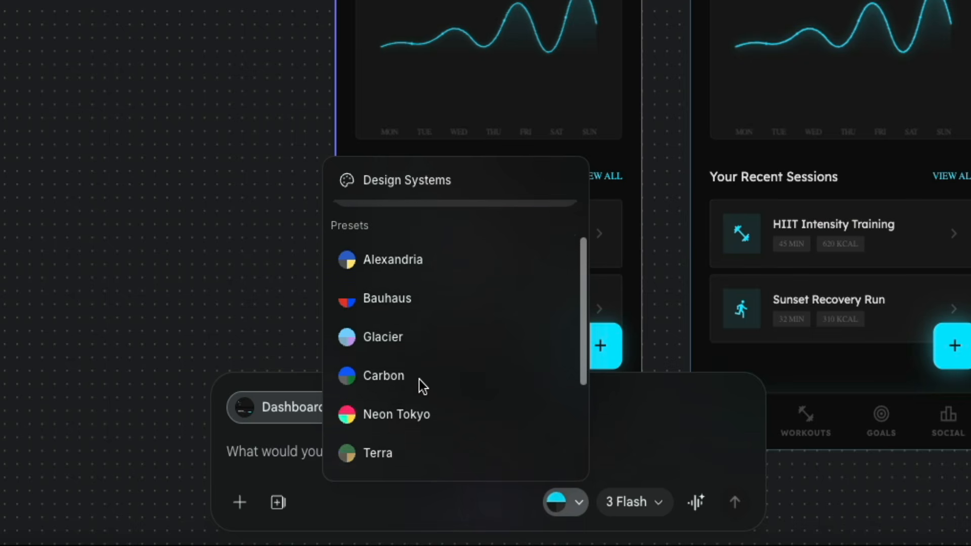
{"action": "scroll", "coordinate": [420, 380], "scroll_direction": "down", "scroll_amount": 4}
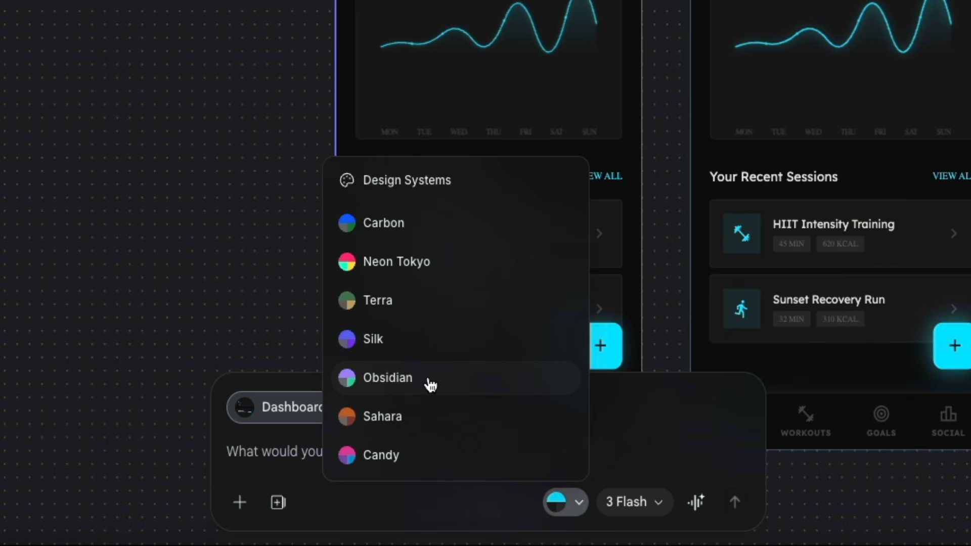
{"action": "left_click", "coordinate": [431, 385]}
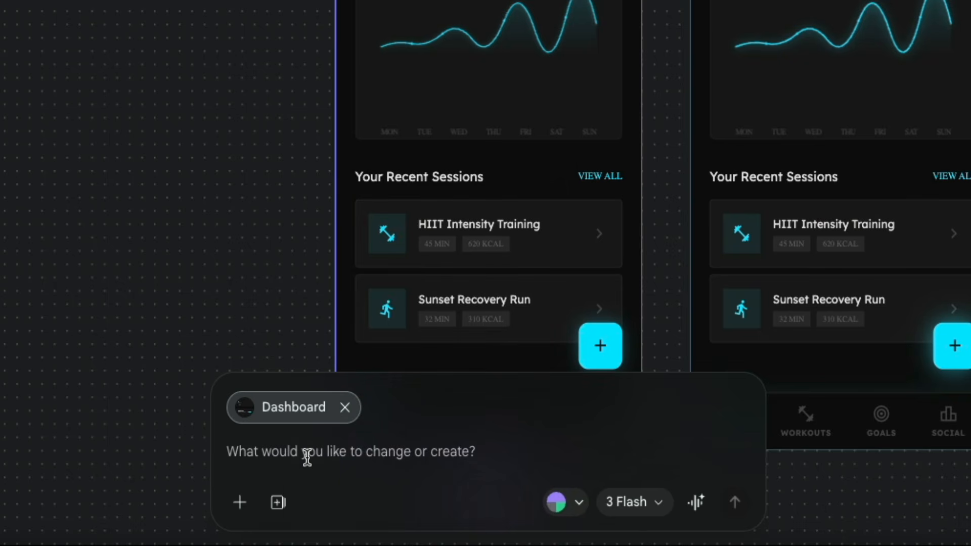
Step: Submit the Dashboard change prompt "Apply the obsidian color scheme to the dashboard"
{"action": "type", "text": "Apply the ob"}
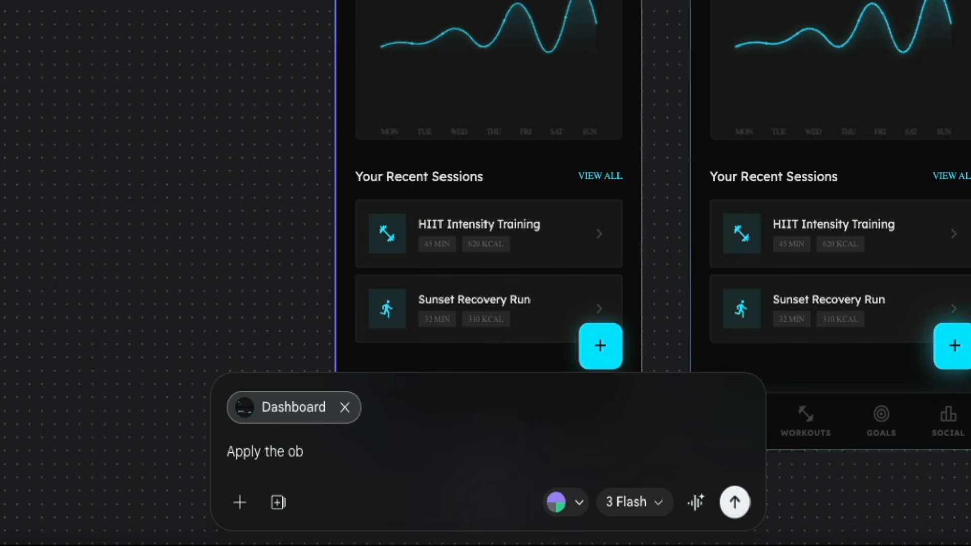
{"action": "type", "text": "sidian color scheme to the dashboard"}
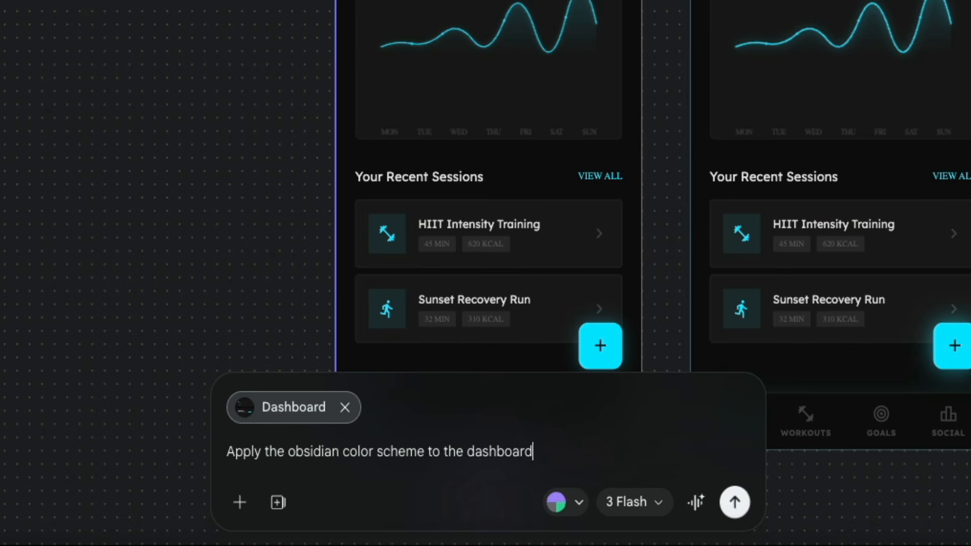
{"action": "key", "text": "Return"}
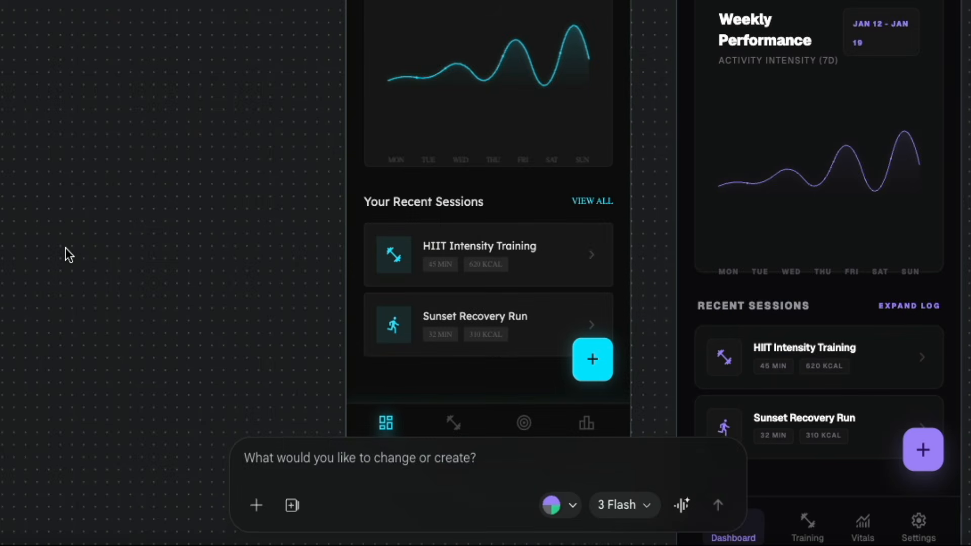
Step: Submit the prompt "Apply the obsidian color scheme and font styles to the rest of the mockups."
{"action": "type", "text": "Apply the obsidian co"}
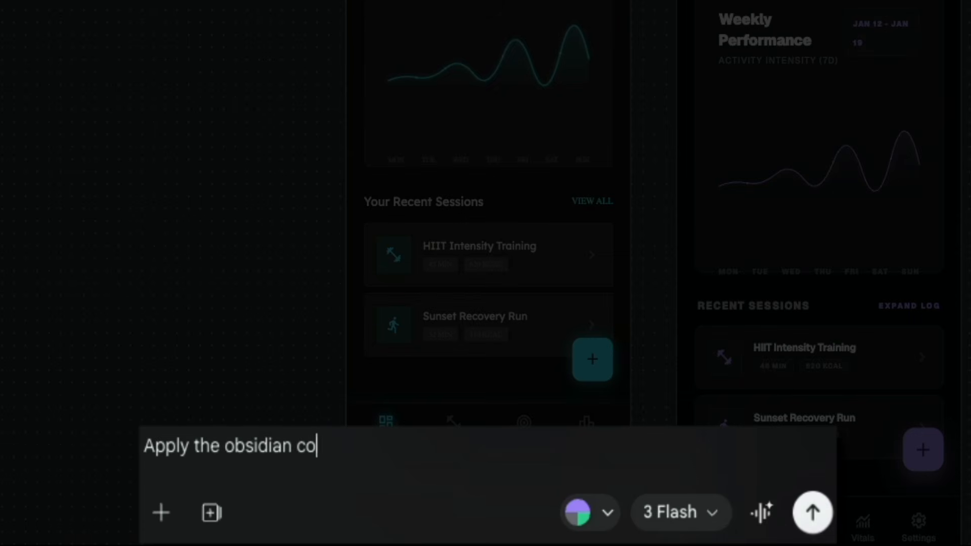
{"action": "type", "text": "lor scheme and font styles to the rest of the "}
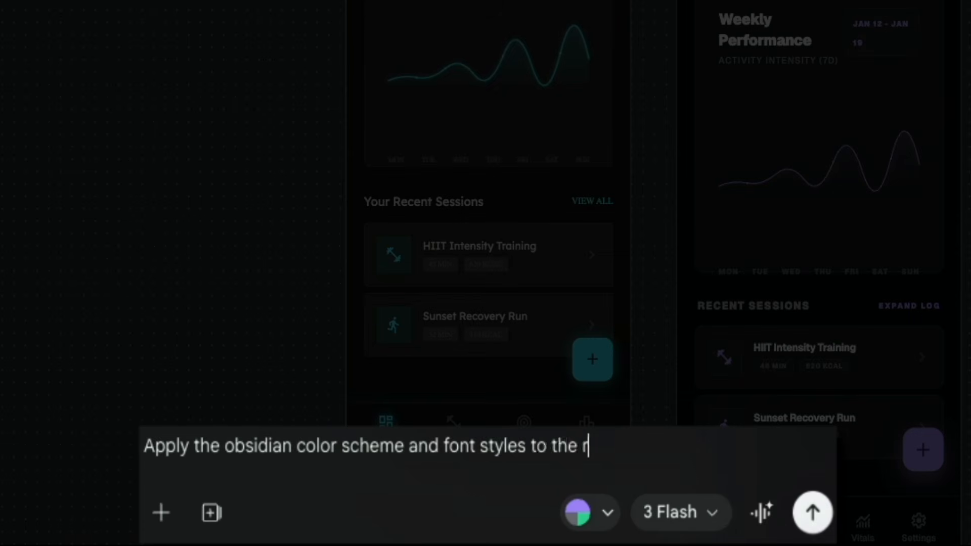
{"action": "type", "text": "mockups."}
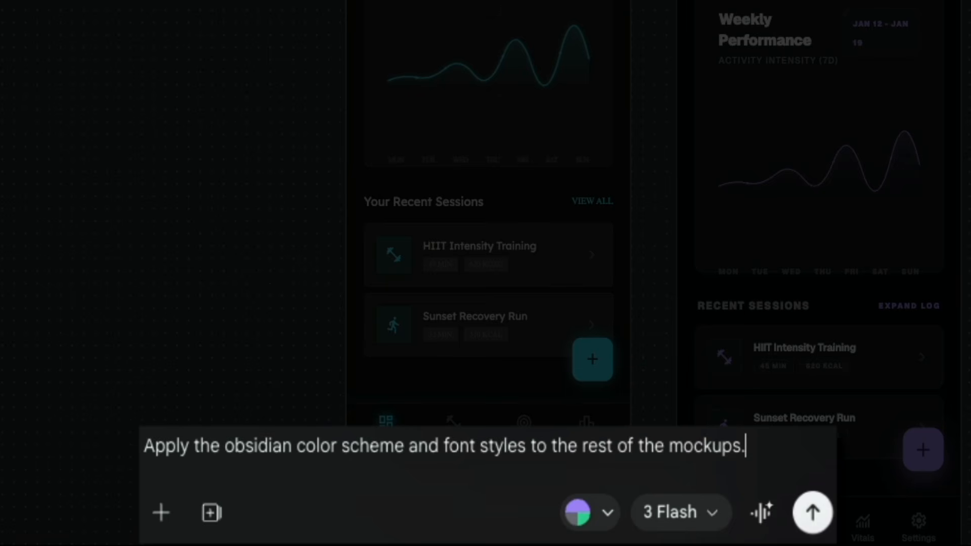
{"action": "key", "text": "Return"}
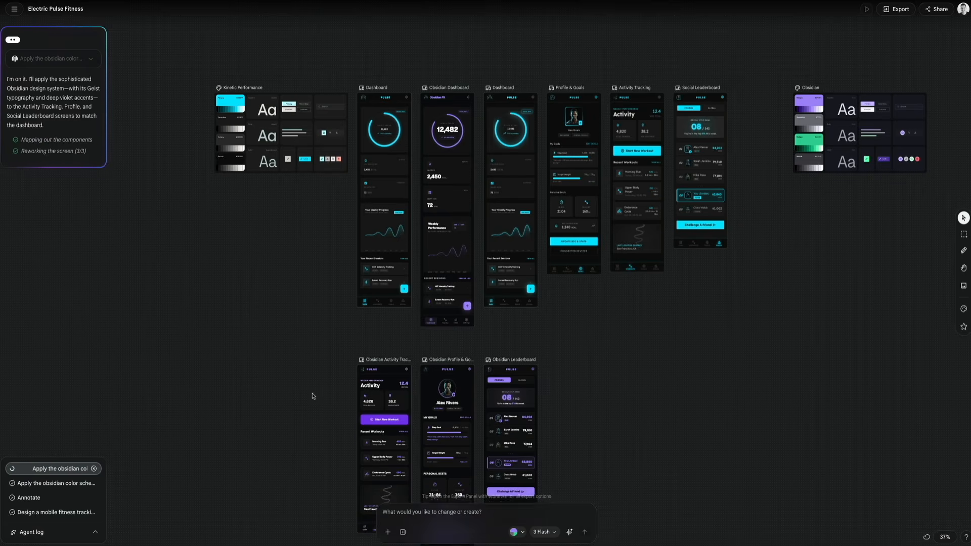
Step: Rearrange the canvas so the Obsidian design system and its four screens form a separate row below the original designs
{"action": "left_click_drag", "start_coordinate": [850, 62], "coordinate": [284, 324]}
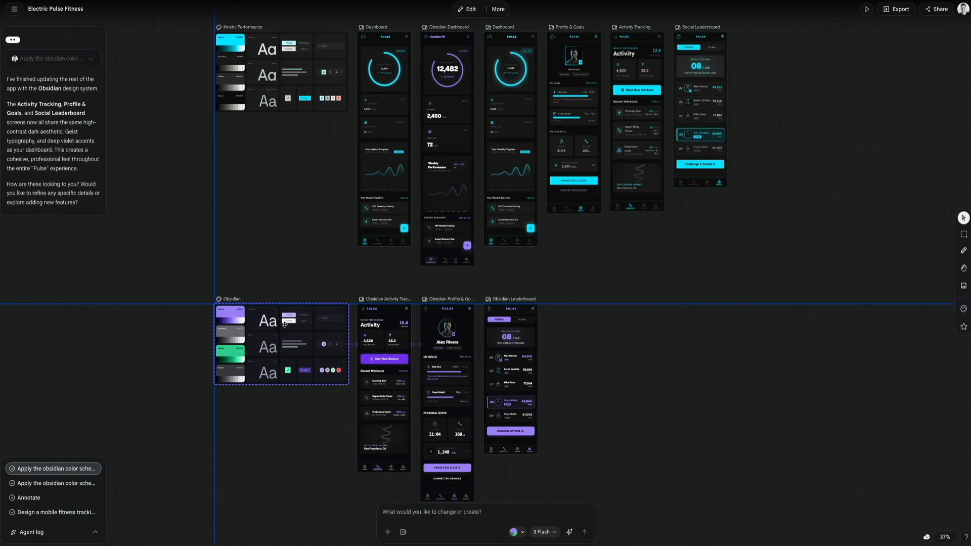
{"action": "left_click_drag", "start_coordinate": [375, 286], "coordinate": [638, 394]}
{"action": "left_click_drag", "start_coordinate": [453, 128], "coordinate": [391, 400]}
{"action": "left_click_drag", "start_coordinate": [466, 276], "coordinate": [627, 388]}
{"action": "left_click_drag", "start_coordinate": [520, 316], "coordinate": [456, 316]}
{"action": "left_click_drag", "start_coordinate": [775, 181], "coordinate": [517, 49]}
{"action": "left_click_drag", "start_coordinate": [516, 45], "coordinate": [450, 44]}
Step: Open the Obsidian Dashboard as an instant prototype preview and dismiss the welcome message
{"action": "left_click", "coordinate": [944, 537]}
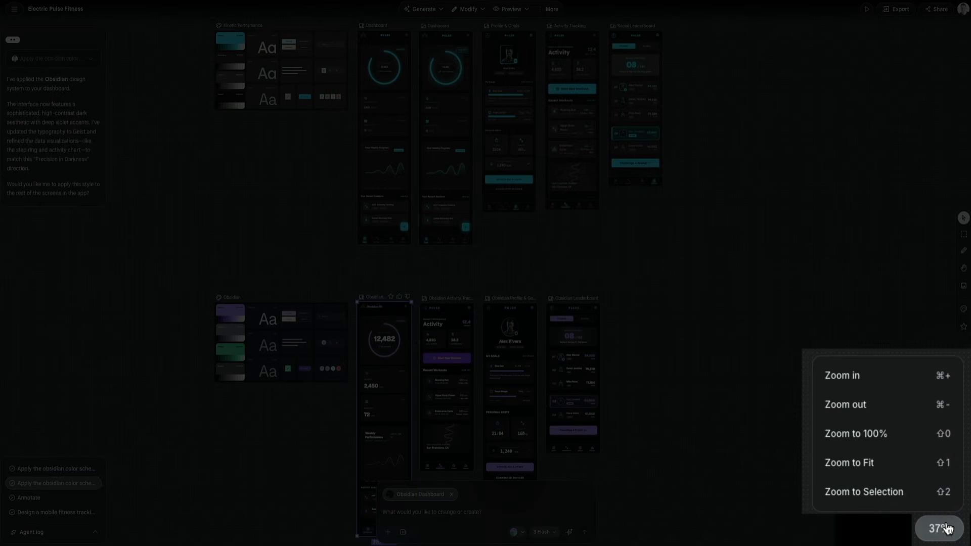
{"action": "left_click", "coordinate": [897, 501]}
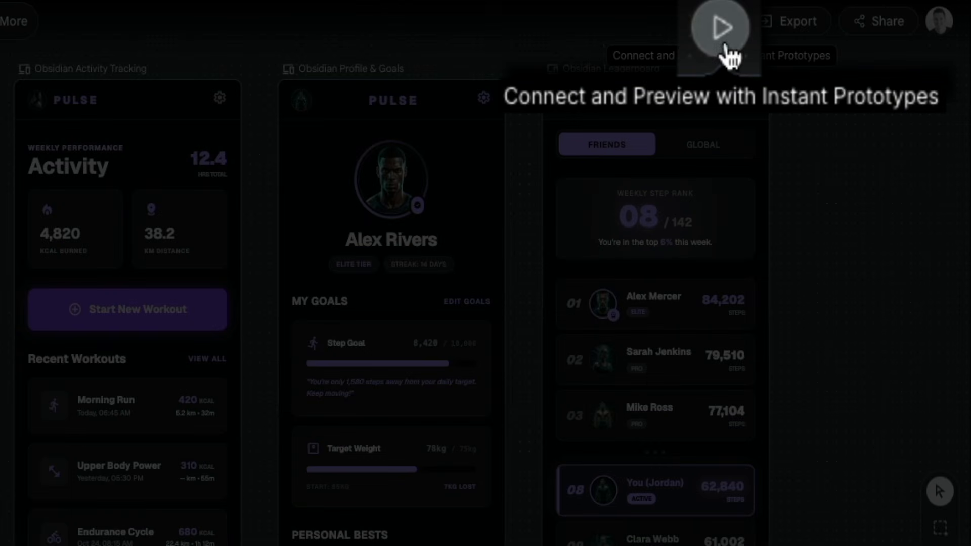
{"action": "left_click", "coordinate": [723, 41]}
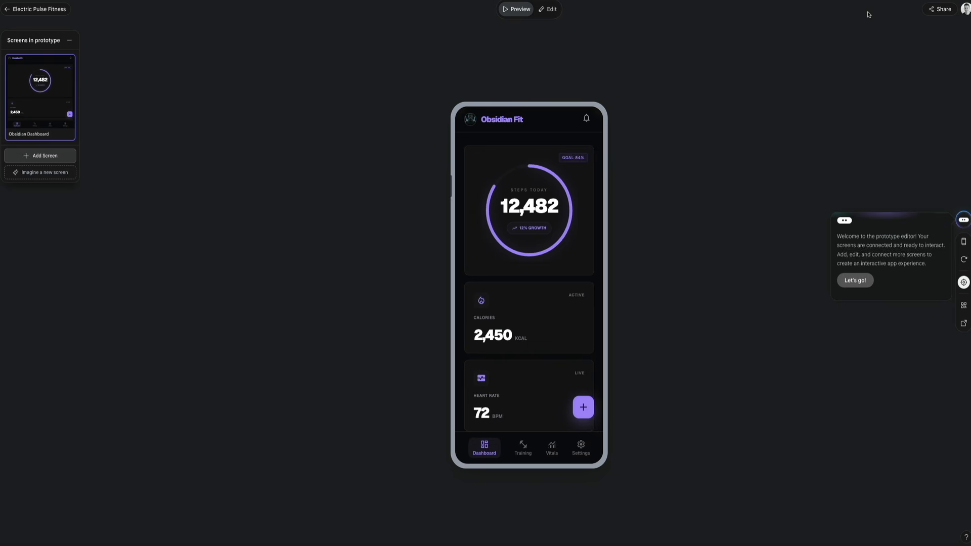
{"action": "left_click", "coordinate": [853, 280]}
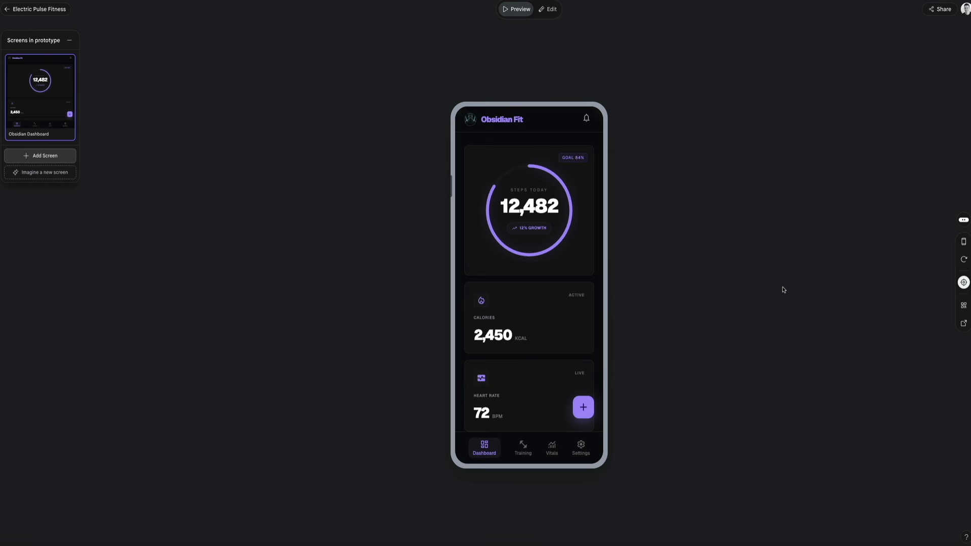
Step: Look through the full length of the Obsidian Dashboard prototype in the phone preview
{"action": "scroll", "coordinate": [518, 318], "scroll_direction": "down", "scroll_amount": 3}
{"action": "scroll", "coordinate": [542, 320], "scroll_direction": "down", "scroll_amount": 5}
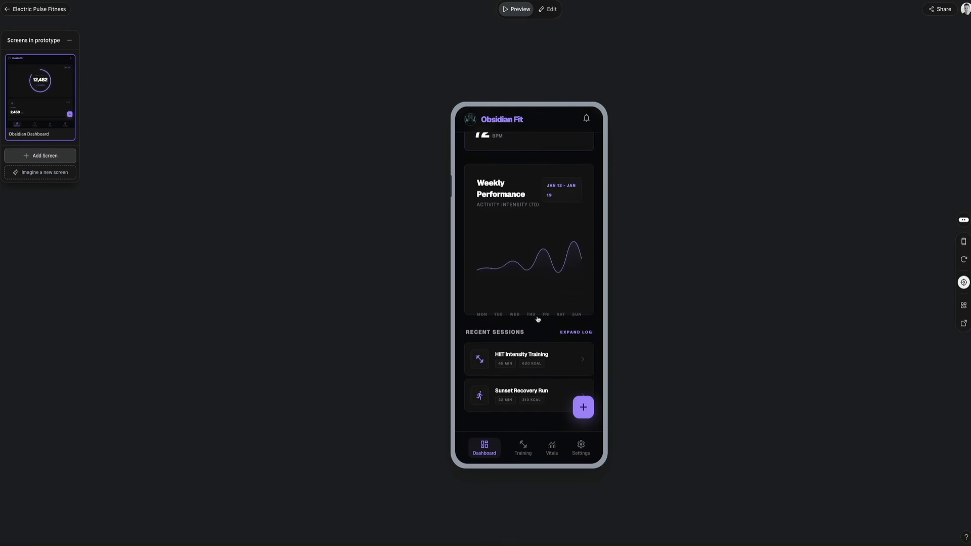
{"action": "scroll", "coordinate": [538, 319], "scroll_direction": "up", "scroll_amount": 5}
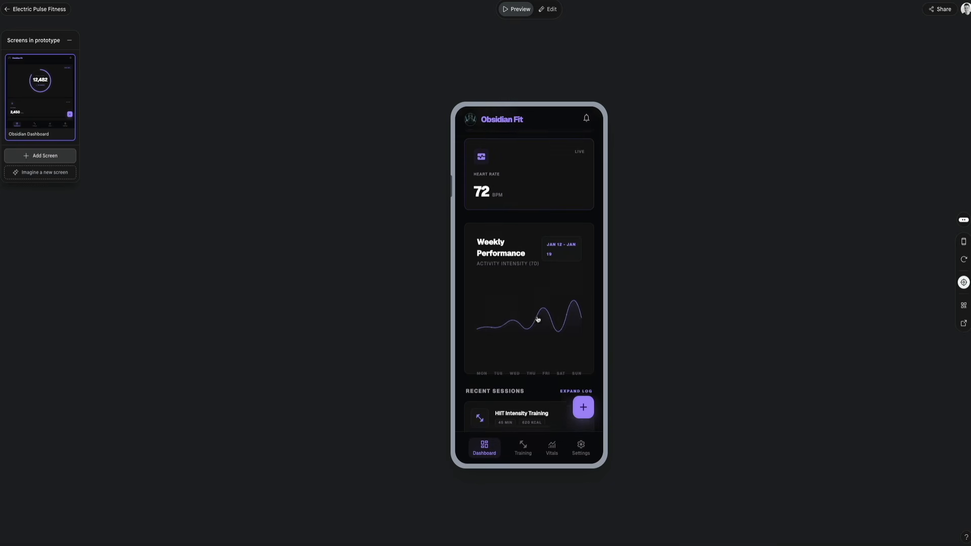
{"action": "scroll", "coordinate": [538, 320], "scroll_direction": "up", "scroll_amount": 5}
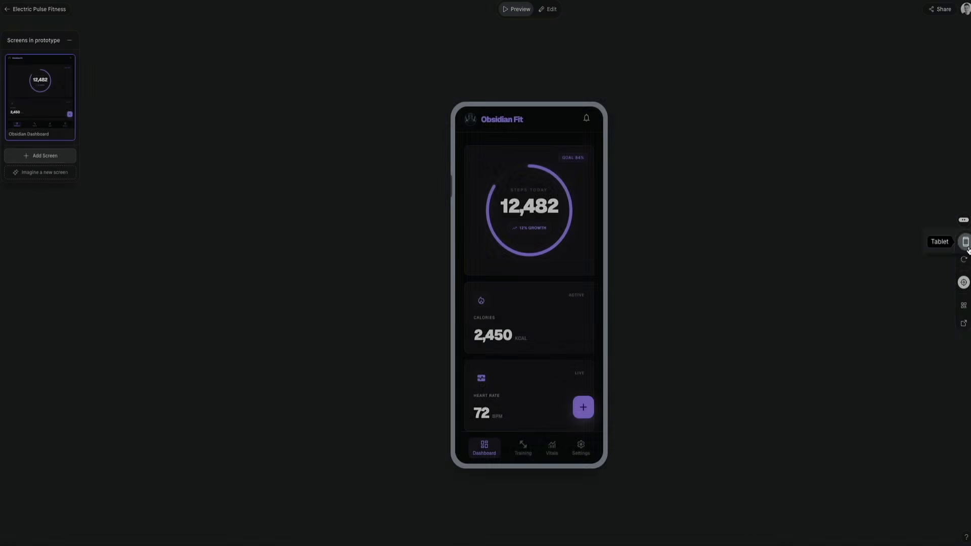
Step: Preview the prototype at tablet and desktop sizes and return it to the mobile size
{"action": "left_click", "coordinate": [941, 248]}
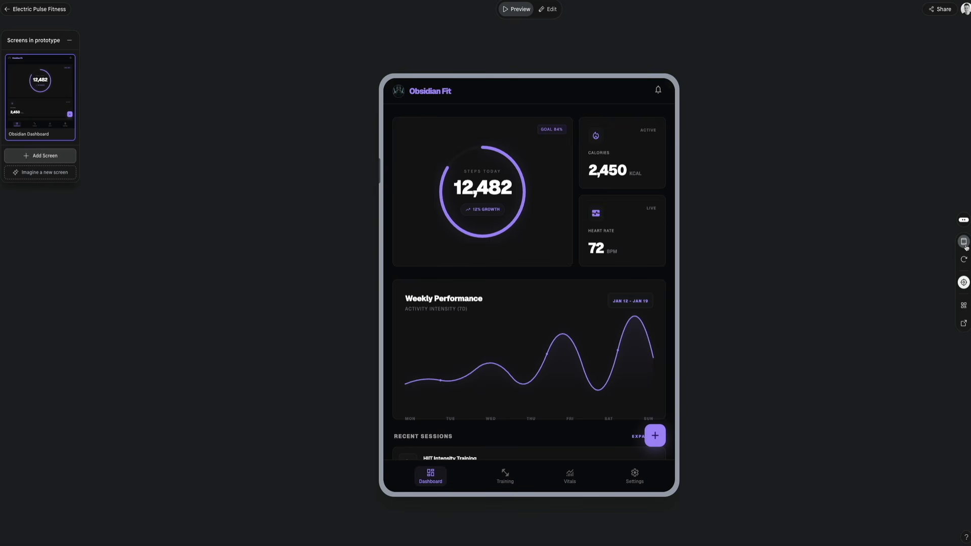
{"action": "left_click", "coordinate": [964, 244]}
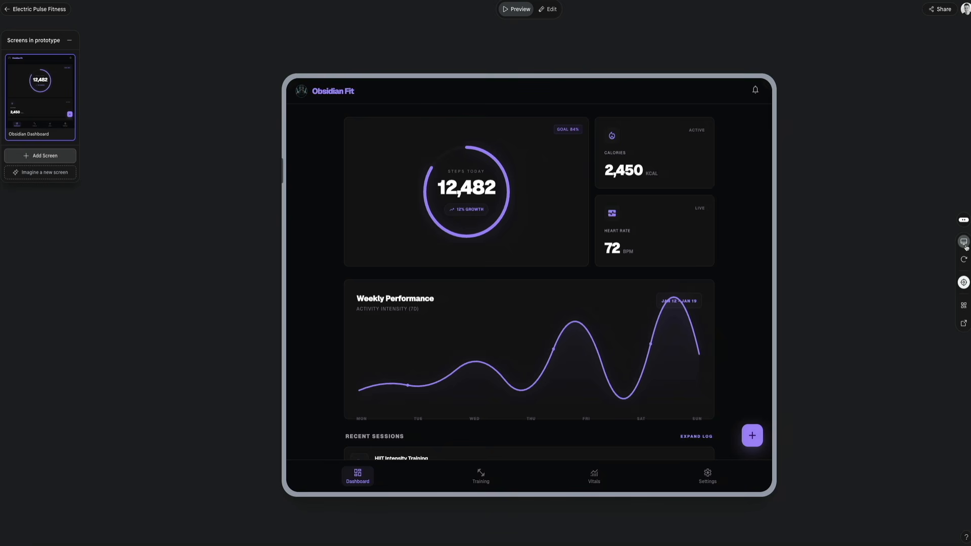
{"action": "left_click", "coordinate": [964, 245]}
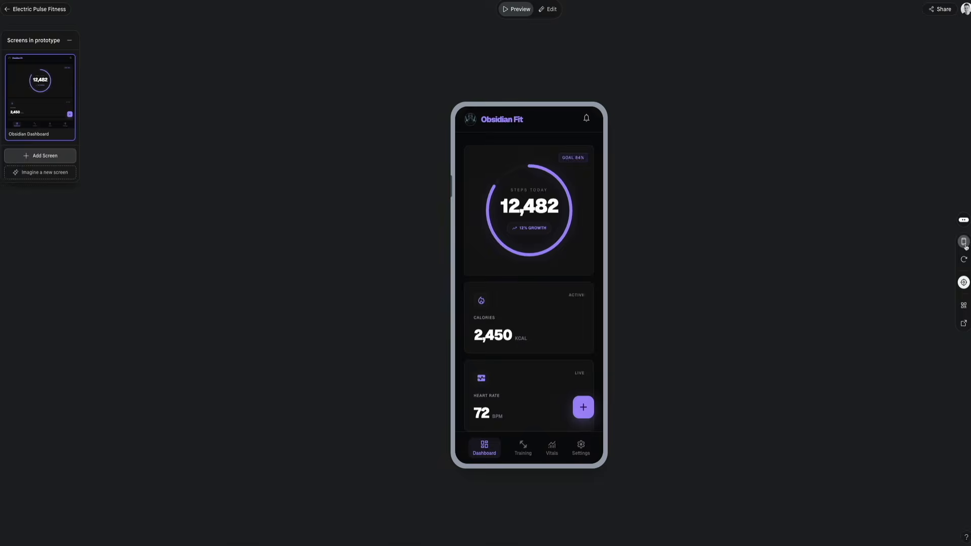
Step: Check the prototype's Edit option and return to the Electric Pulse Fitness project canvas
{"action": "left_click", "coordinate": [550, 11]}
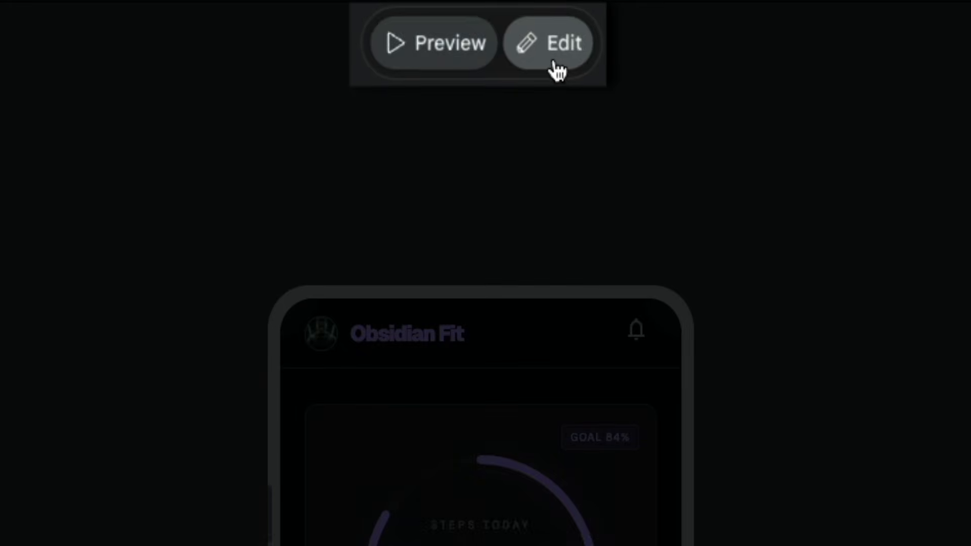
{"action": "left_click", "coordinate": [559, 70]}
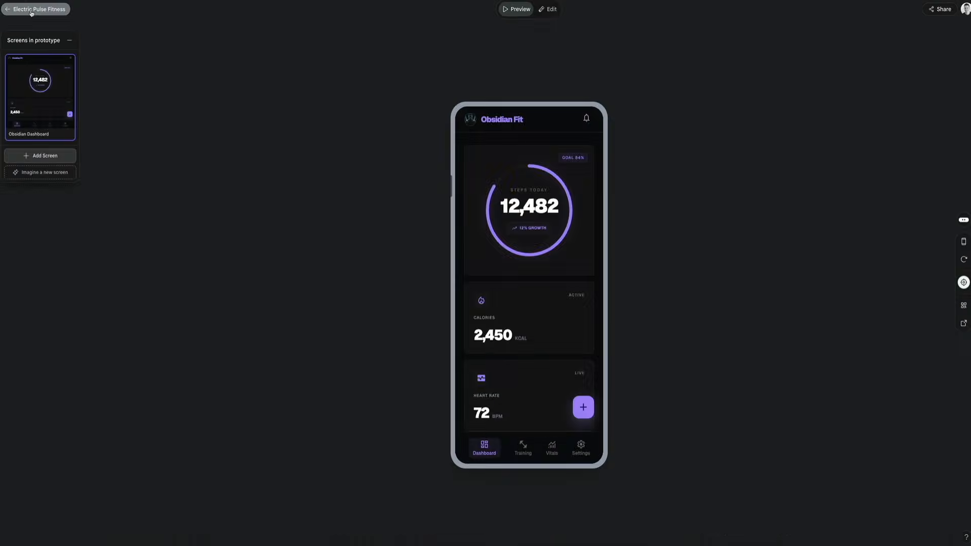
{"action": "left_click", "coordinate": [32, 10]}
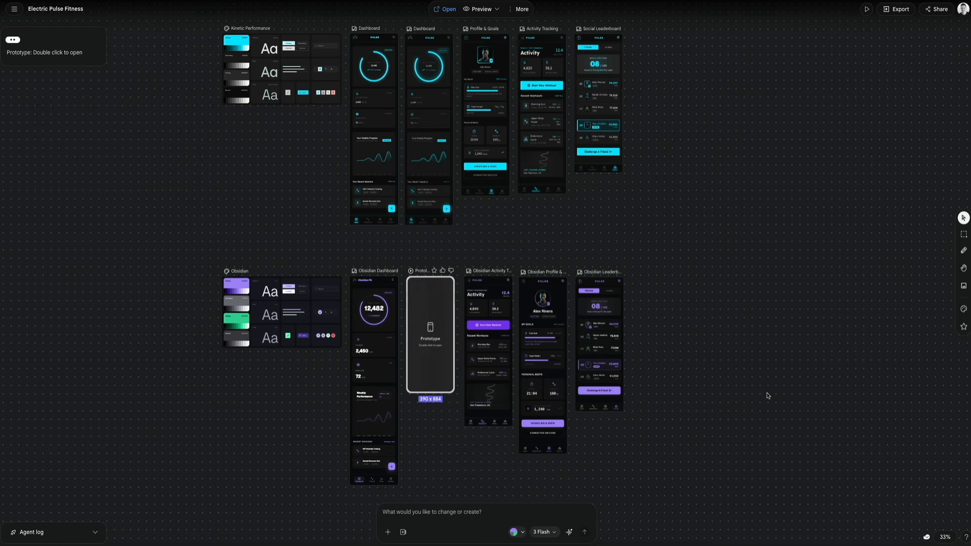
Step: Select the four Obsidian screens and examine their available actions and the export formats
{"action": "left_click", "coordinate": [381, 372]}
{"action": "left_click_drag", "start_coordinate": [382, 372], "coordinate": [640, 470]}
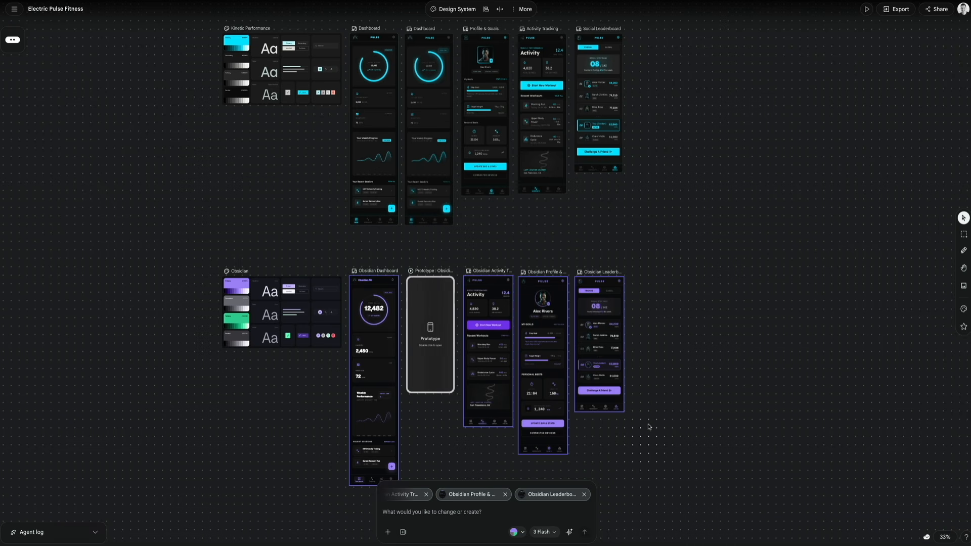
{"action": "right_click", "coordinate": [609, 331]}
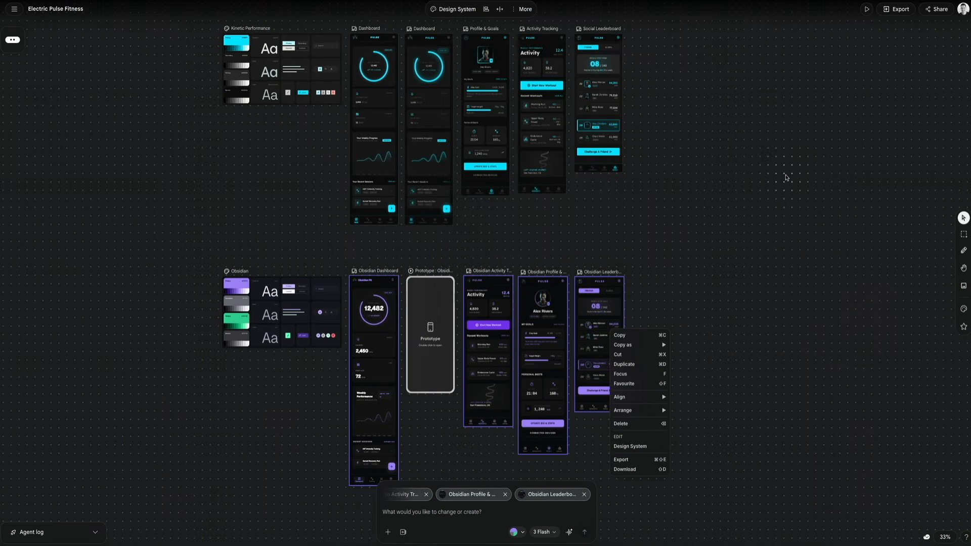
{"action": "left_click", "coordinate": [898, 15]}
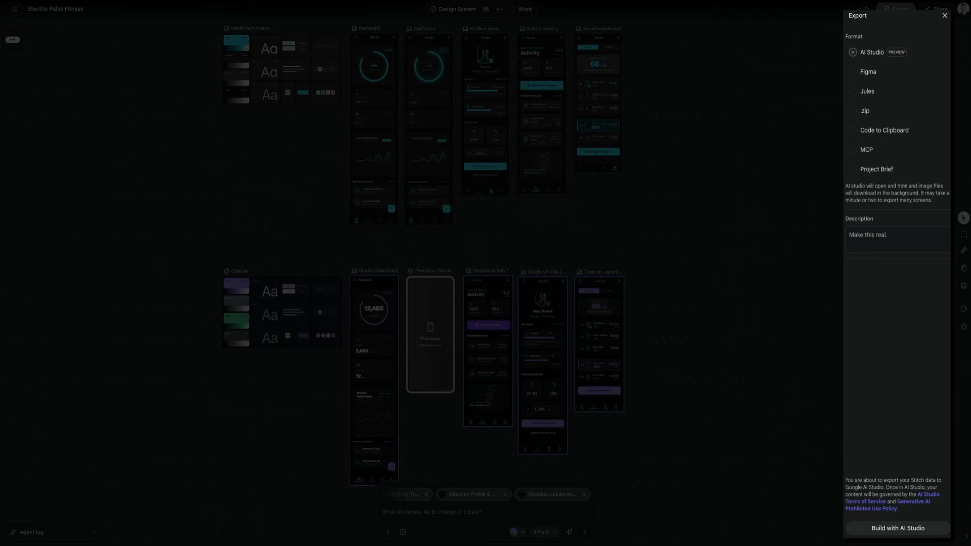
{"action": "left_click", "coordinate": [944, 15]}
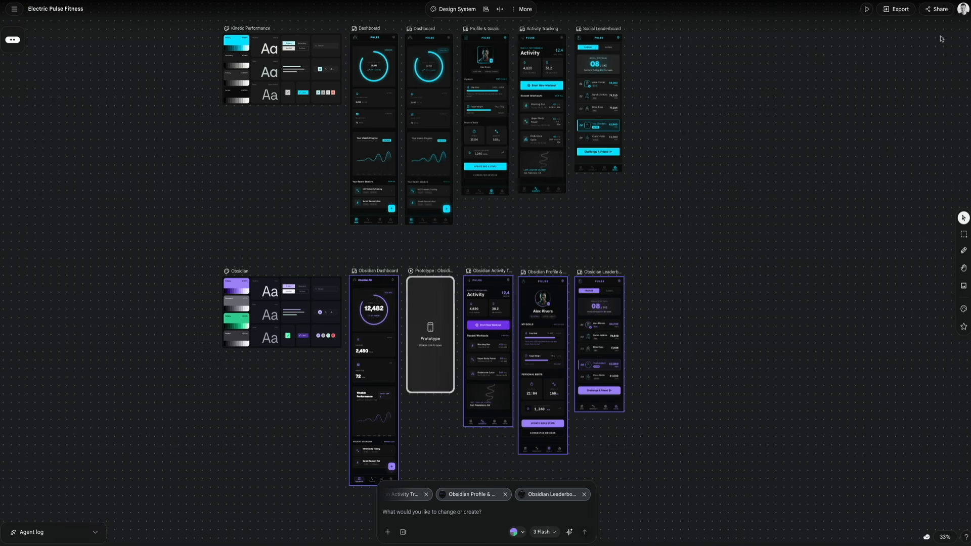
Step: Review the project's sharing and remixing settings, leaving them disabled, and deselect the Obsidian screens
{"action": "left_click", "coordinate": [940, 9]}
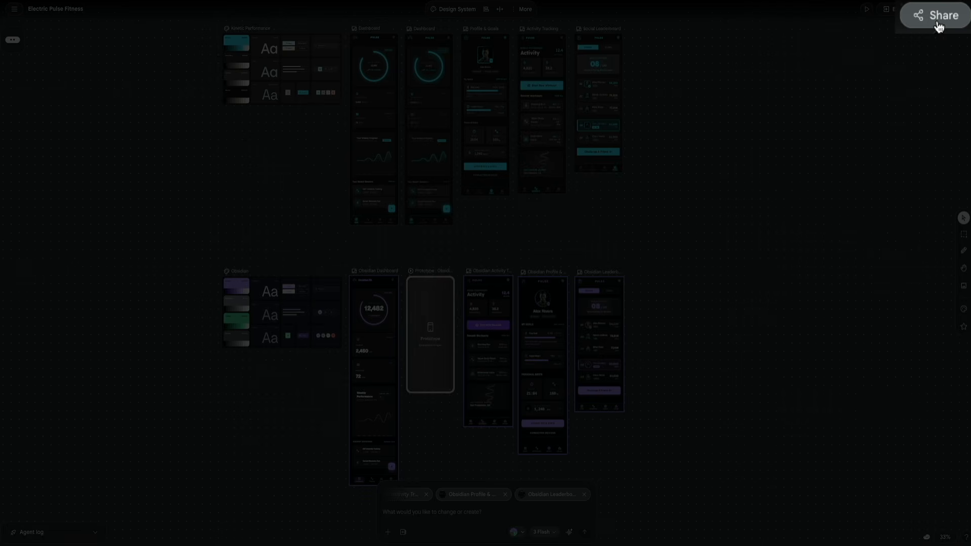
{"action": "left_click", "coordinate": [938, 25]}
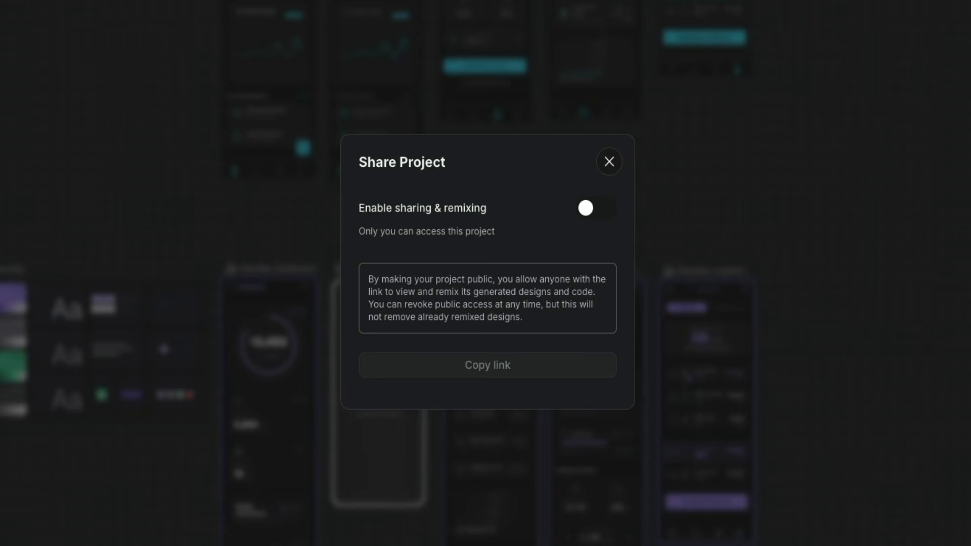
{"action": "left_click", "coordinate": [623, 151]}
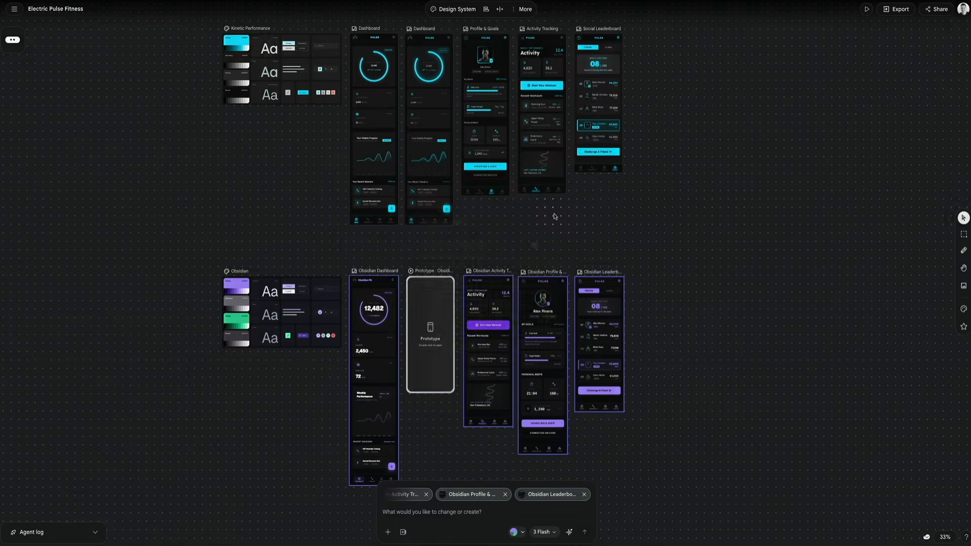
{"action": "left_click", "coordinate": [747, 216]}
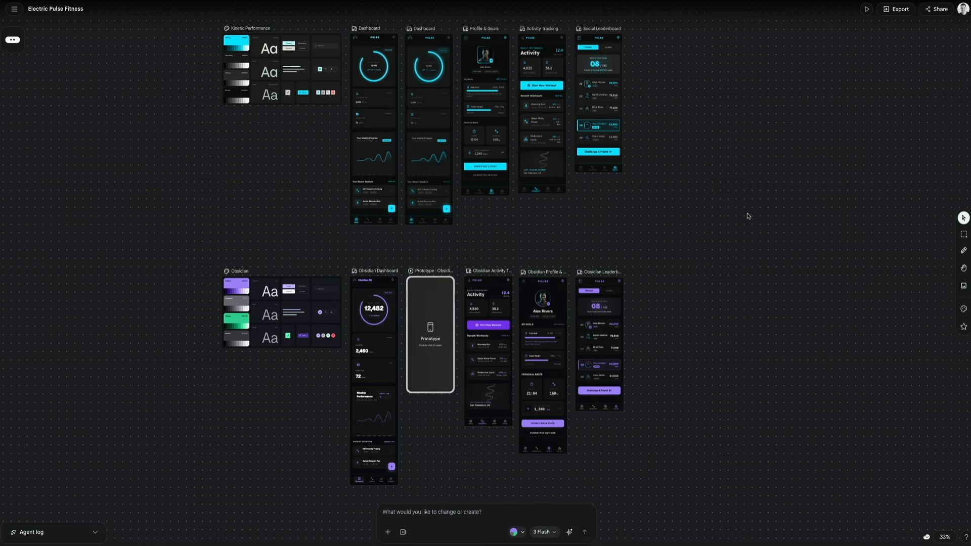